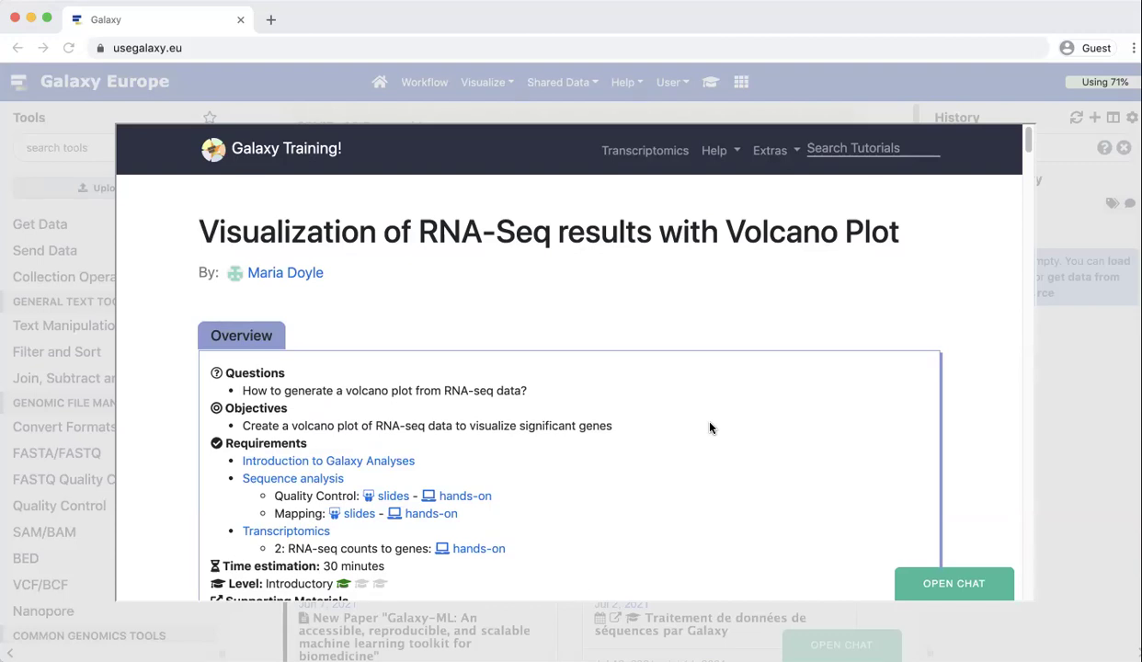
# - Read the volcano plot tutorial's introduction and agenda, including the example plot and the data source description
pyautogui.scroll(-10, 710, 427)
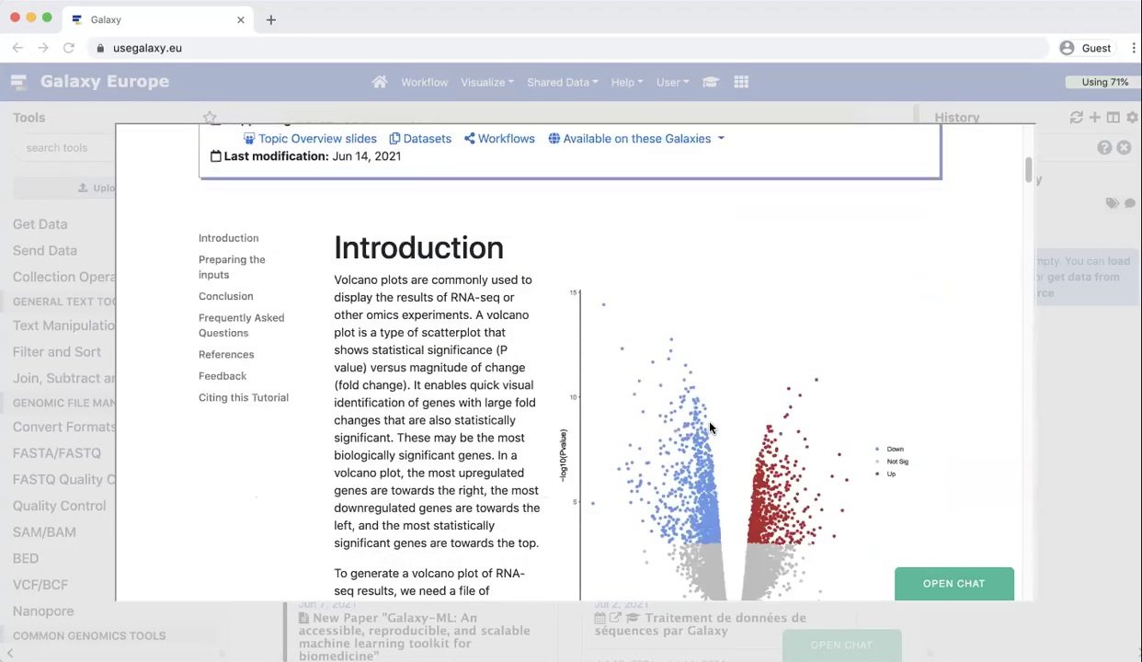
pyautogui.scroll(-3, 710, 426)
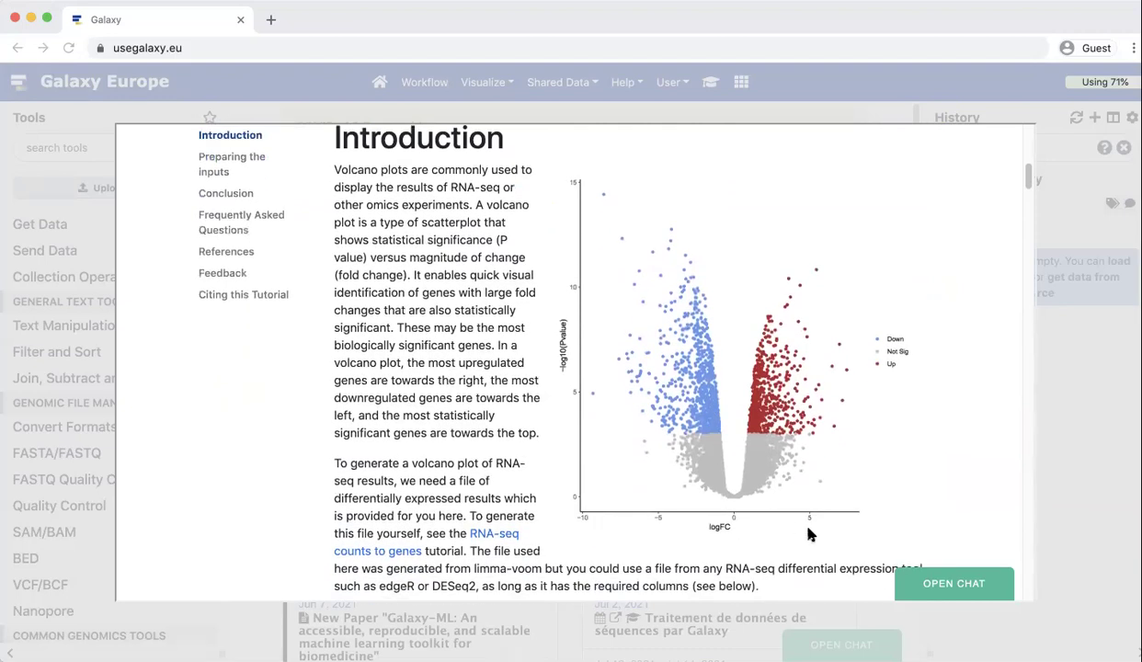
pyautogui.scroll(-1, 810, 533)
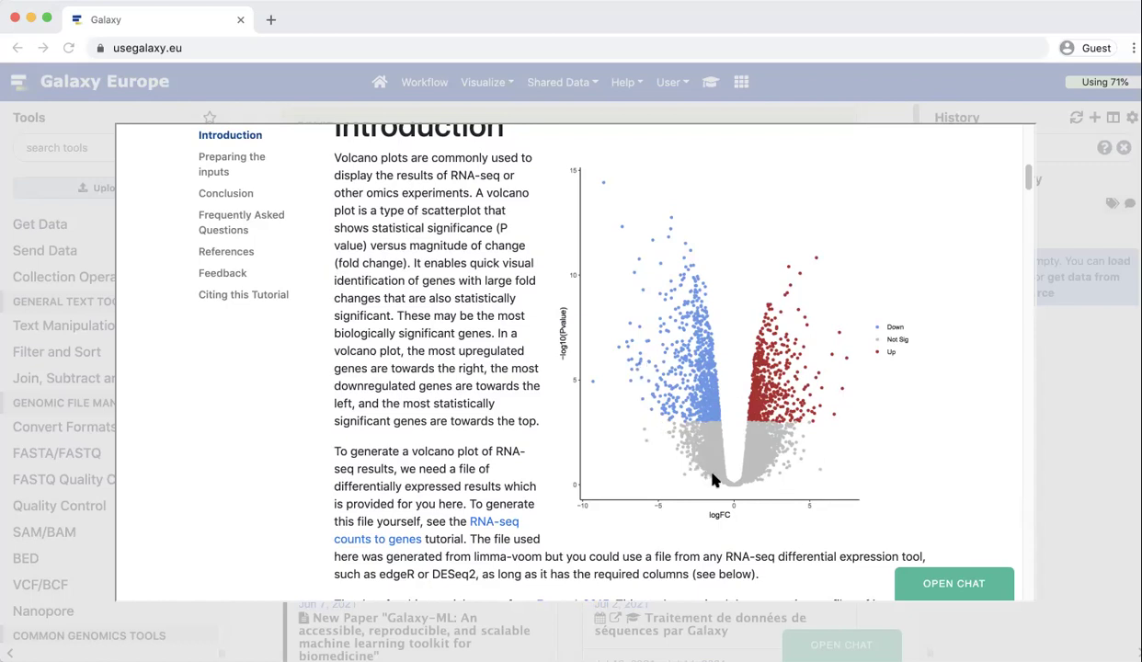
pyautogui.scroll(-1, 743, 526)
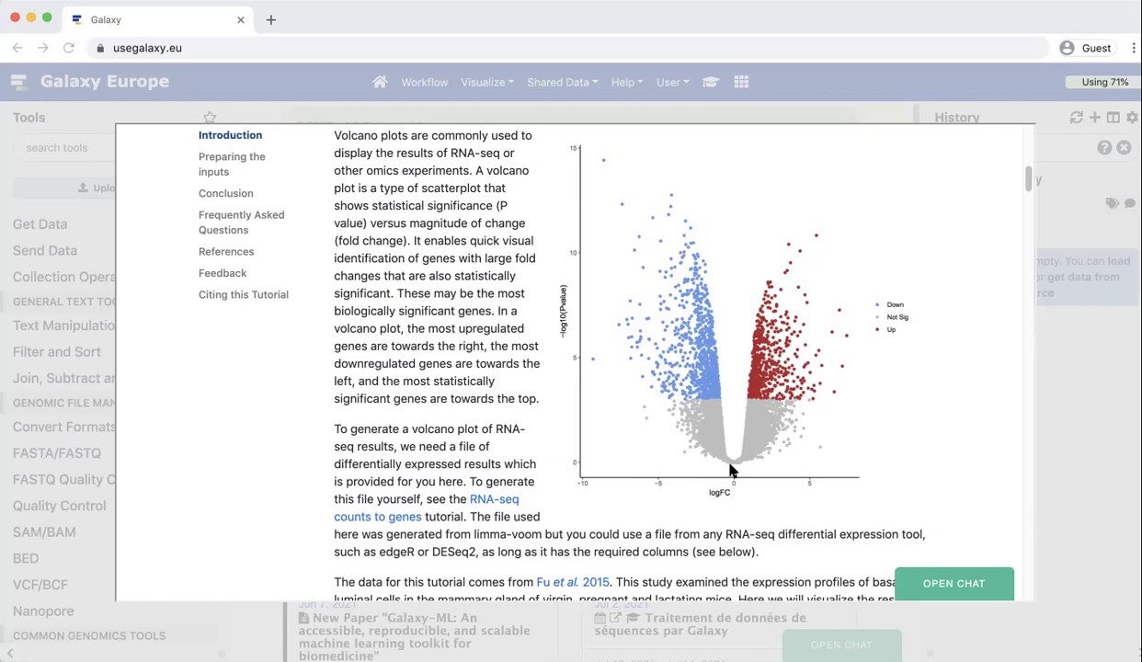
pyautogui.scroll(-3, 732, 470)
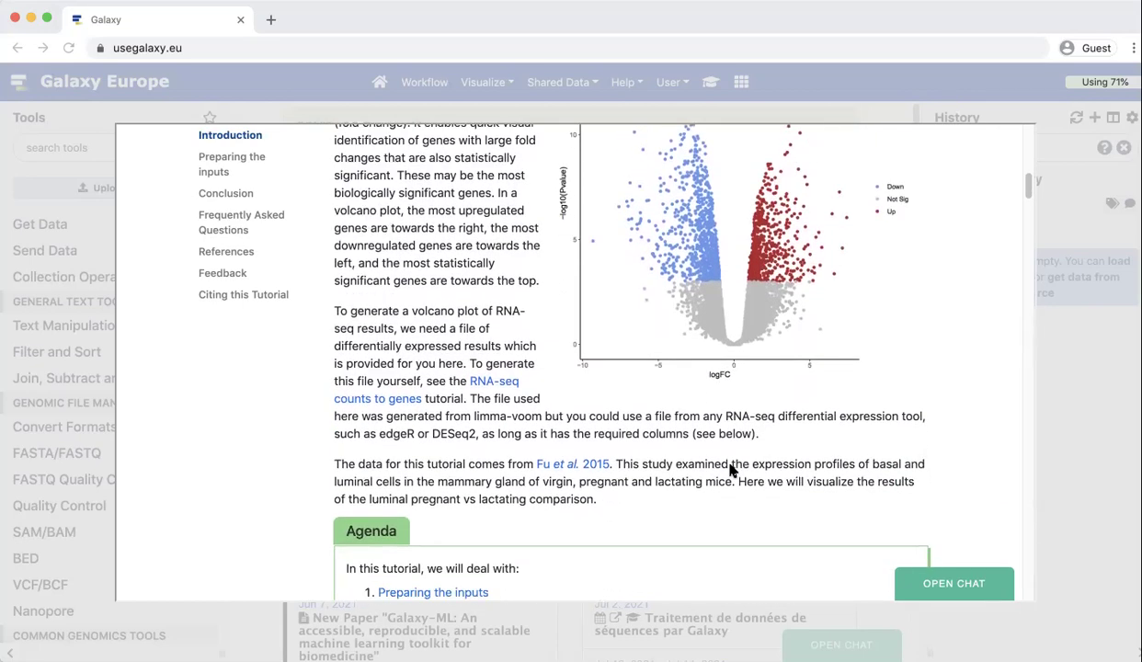
pyautogui.scroll(-1, 732, 470)
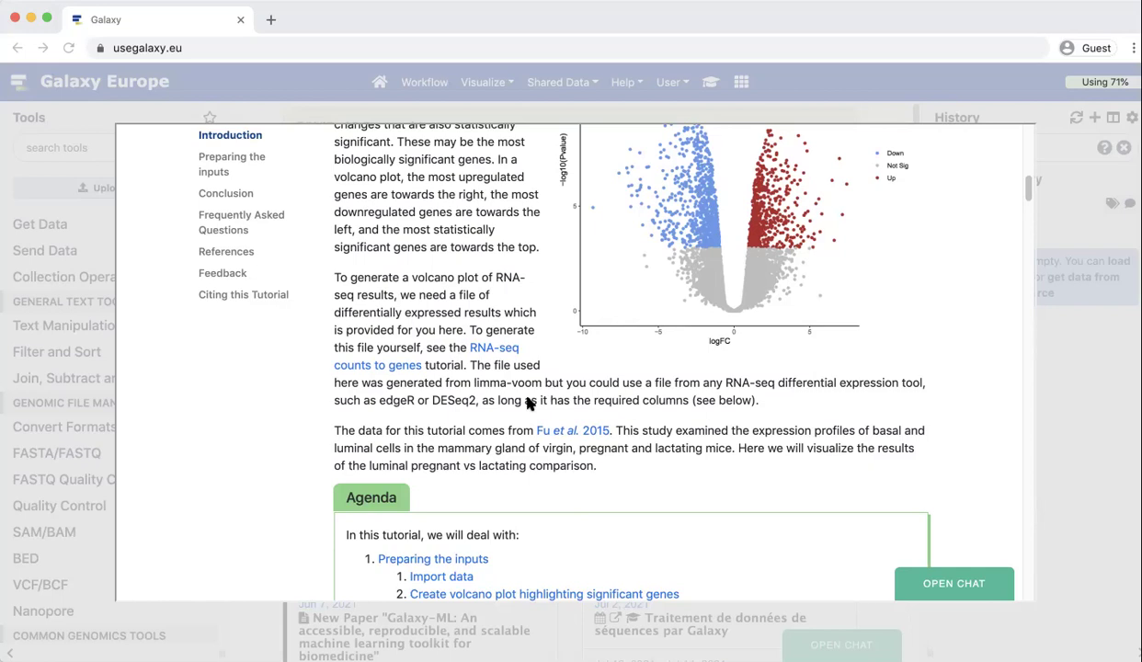
pyautogui.scroll(-3, 529, 403)
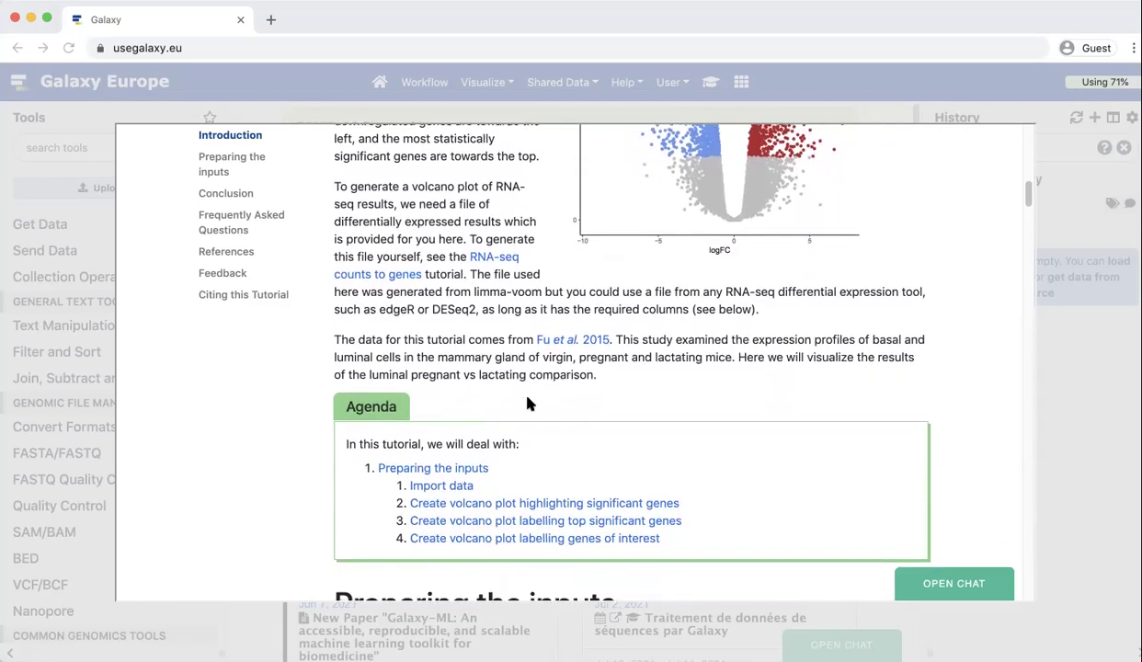
pyautogui.scroll(-1, 530, 403)
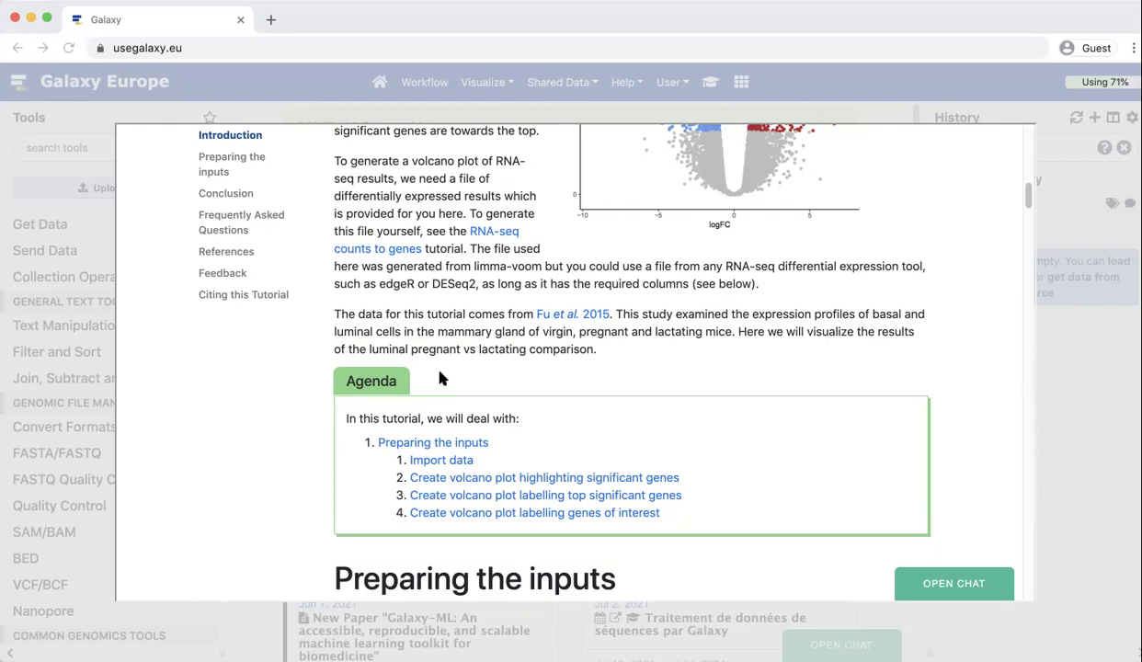
pyautogui.scroll(-2, 442, 377)
pyautogui.scroll(-1, 492, 377)
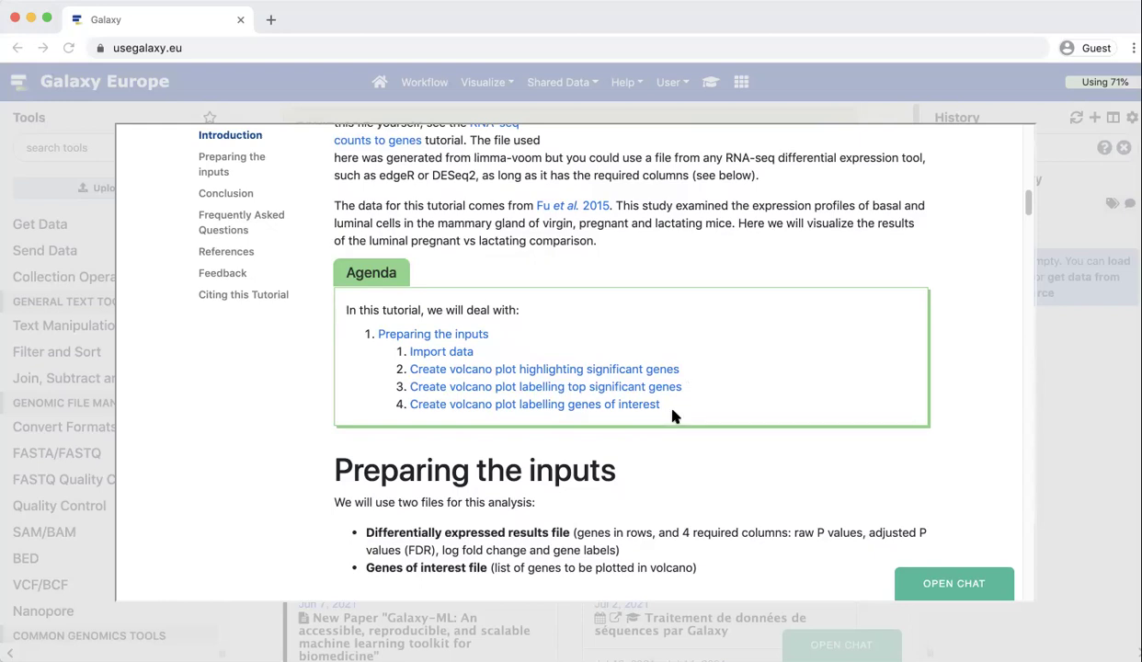
# - Copy the two Zenodo file links from the tutorial's Import data section and return to the Galaxy workspace
pyautogui.scroll(-5, 673, 415)
pyautogui.scroll(-10, 673, 415)
pyautogui.scroll(-2, 672, 416)
pyautogui.hscroll(3, 773, 445)
pyautogui.rightClick(897, 432)
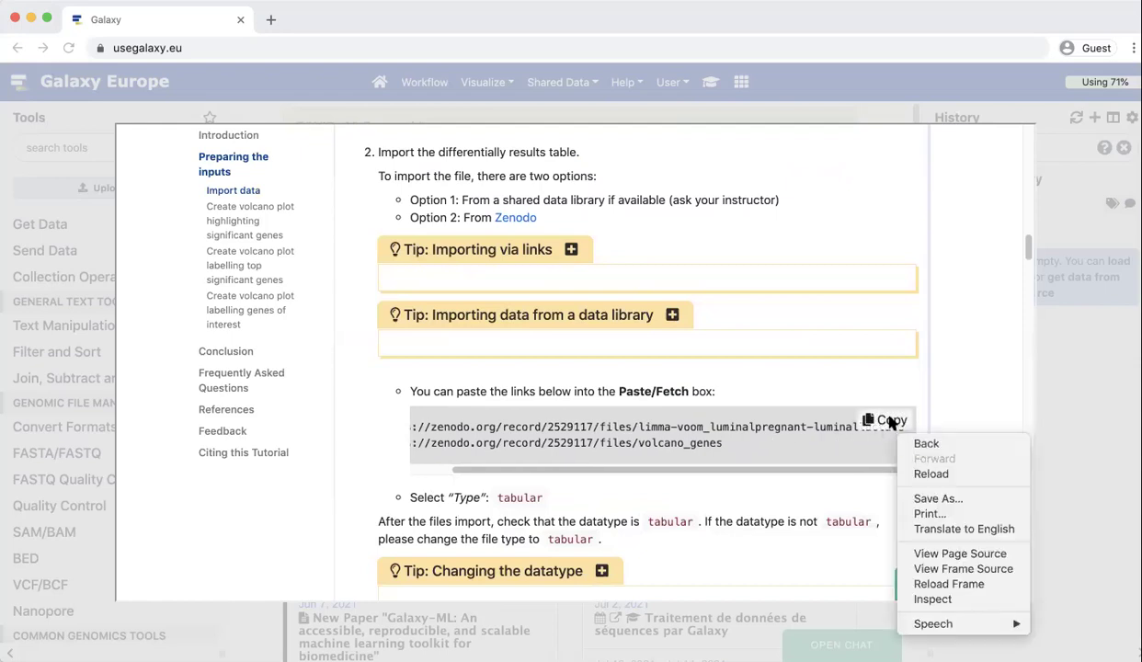
pyautogui.click(885, 419)
pyautogui.rightClick(887, 418)
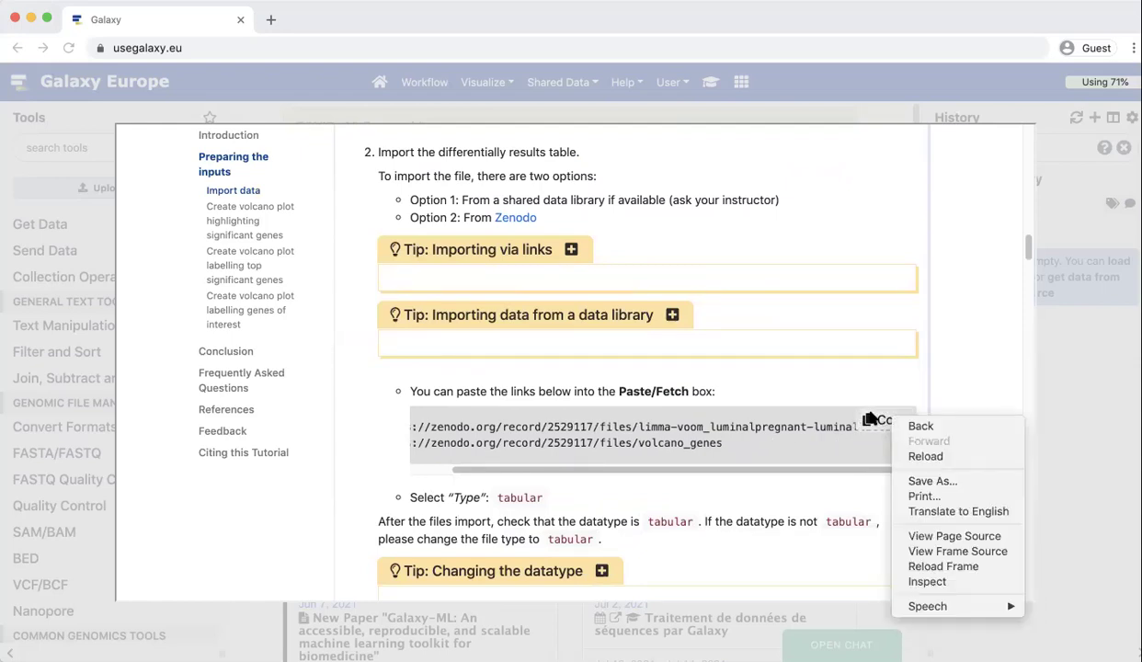
pyautogui.click(886, 421)
pyautogui.click(886, 421)
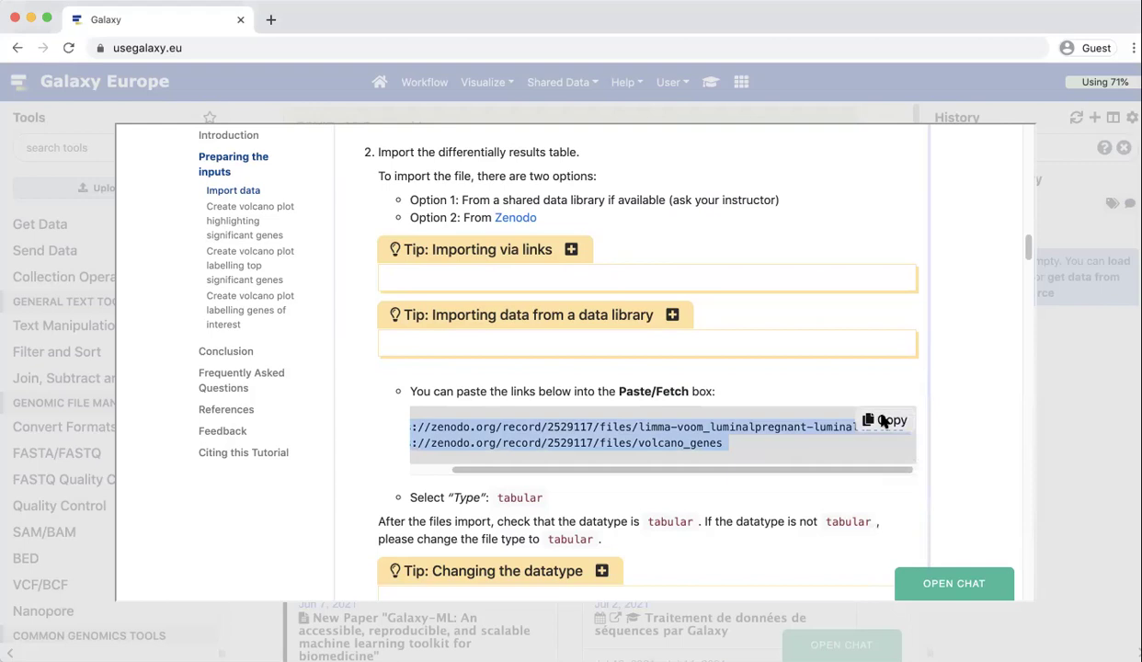
pyautogui.click(1084, 391)
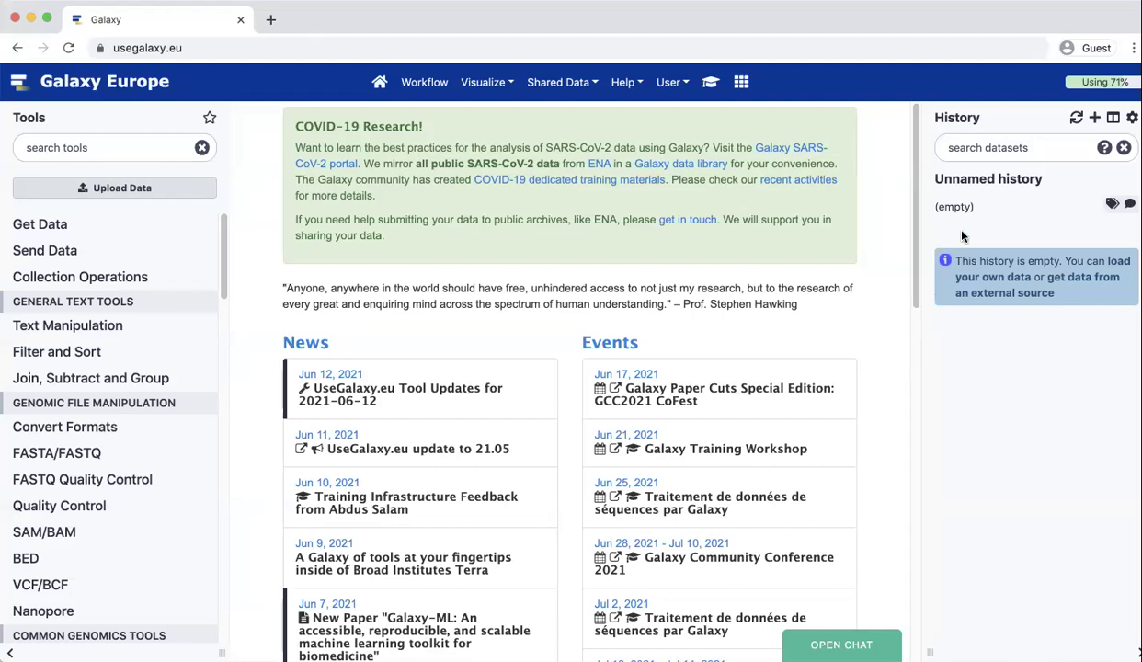
# - Rename the unnamed history as "Volcano plot tutorial"
pyautogui.click(998, 182)
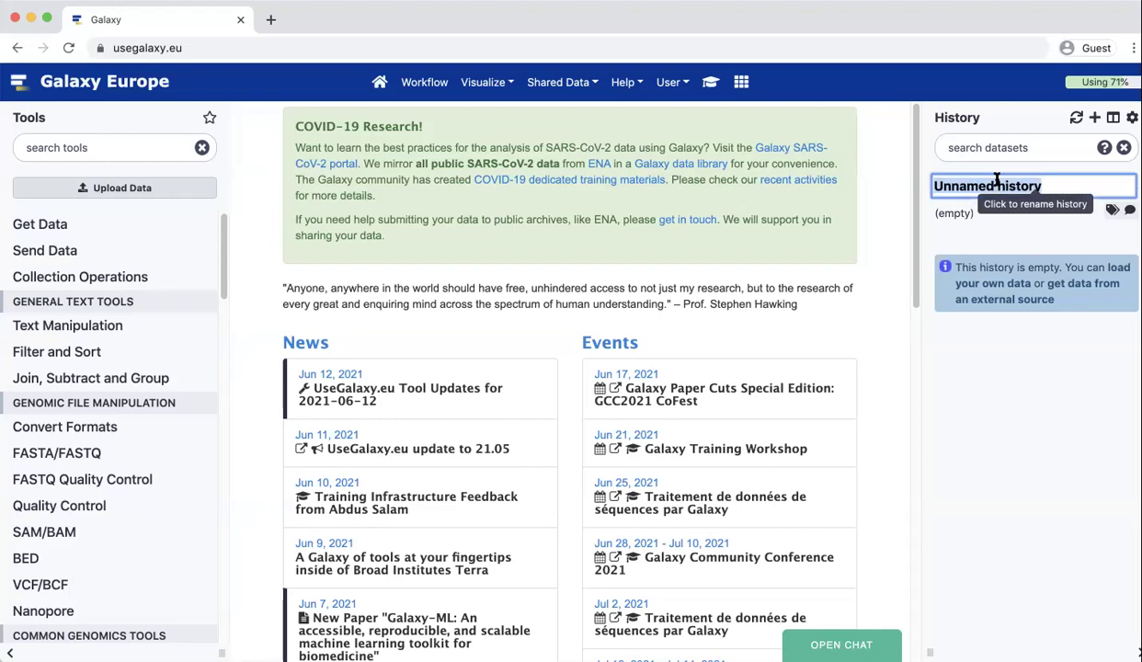
pyautogui.write('Volcano plot tutorial')
pyautogui.press('Return')
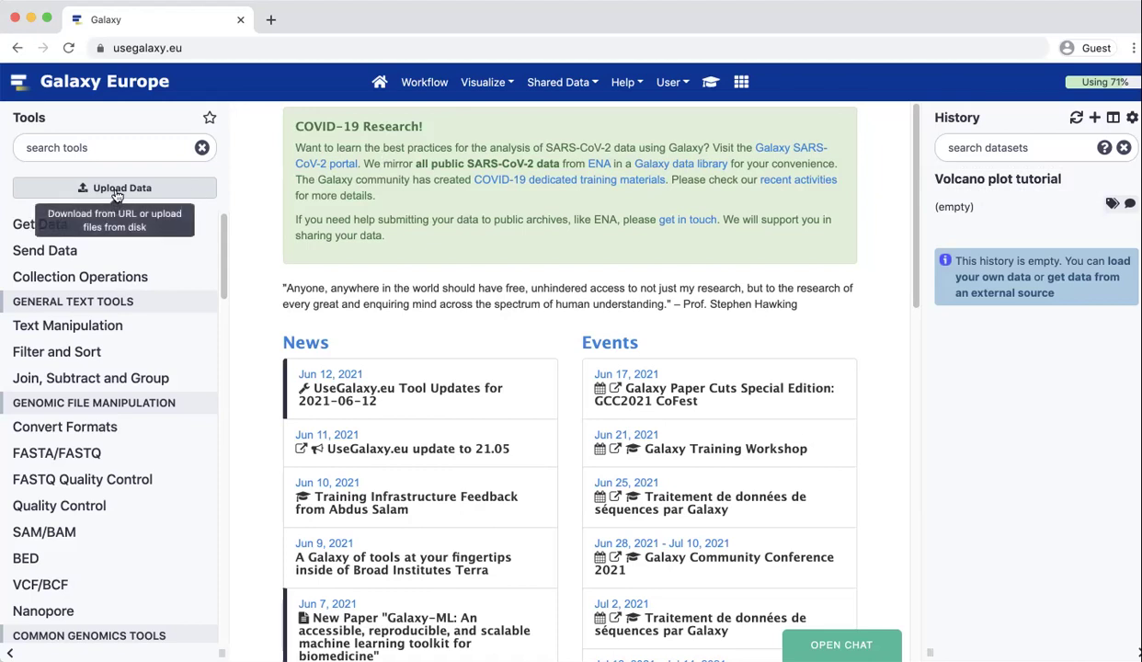
# - Start a data upload and paste the copied Zenodo links for limma-voom_luminalpregnant-luminallactate and volcano_genes as fetch URLs
pyautogui.click(114, 189)
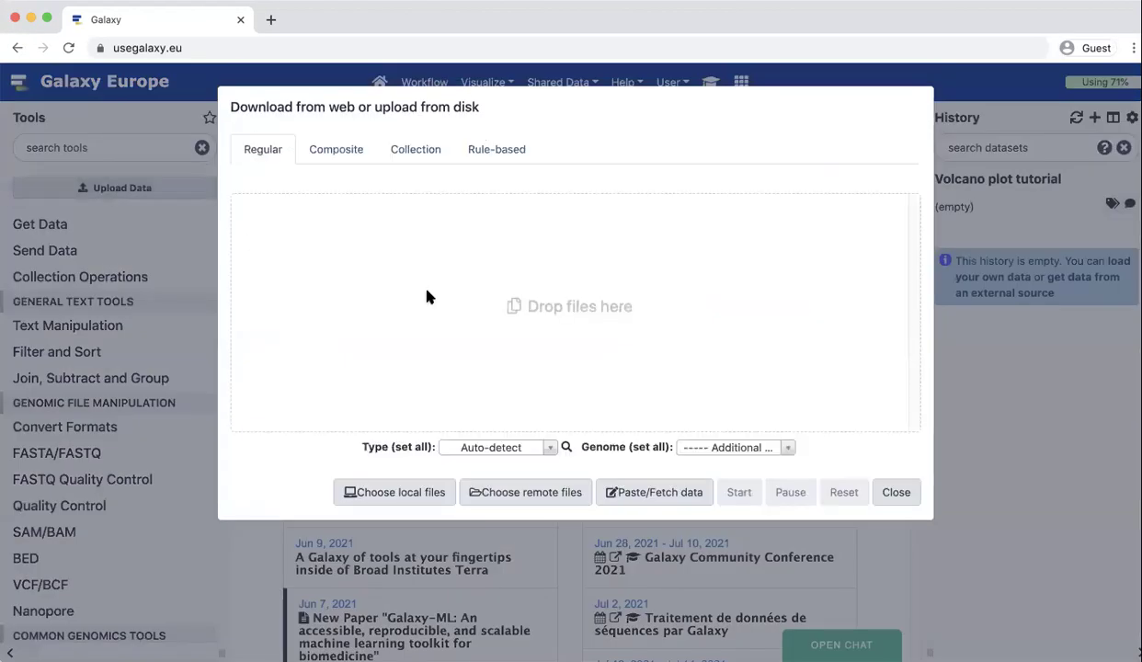
pyautogui.click(623, 491)
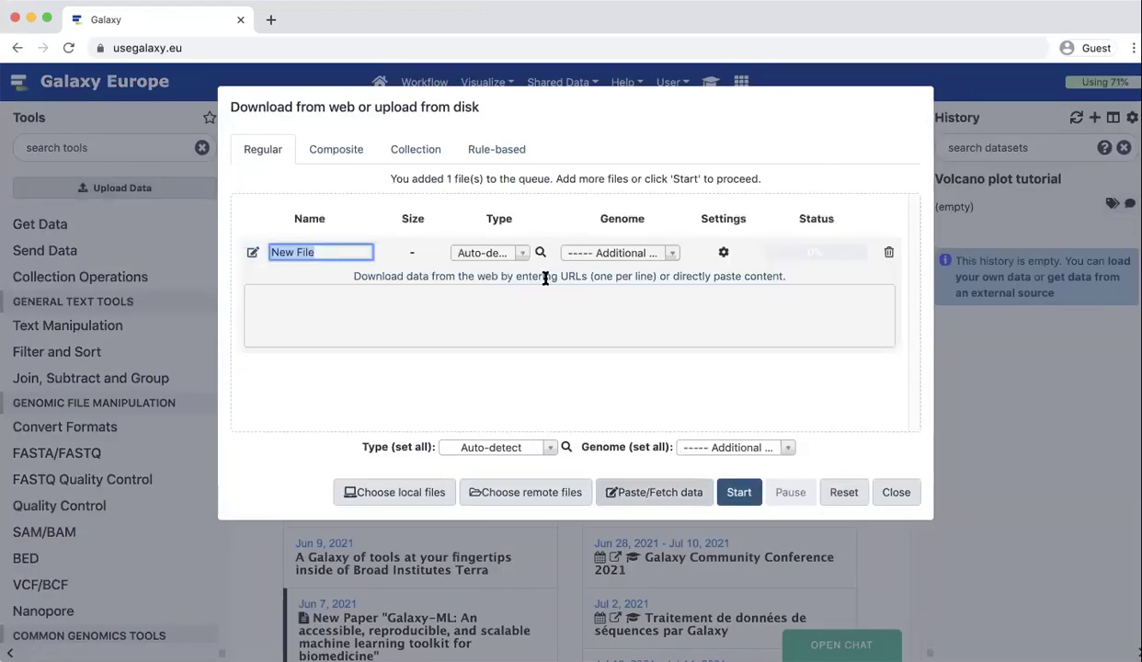
pyautogui.click(477, 298)
pyautogui.hotkey('ctrl', 'v')
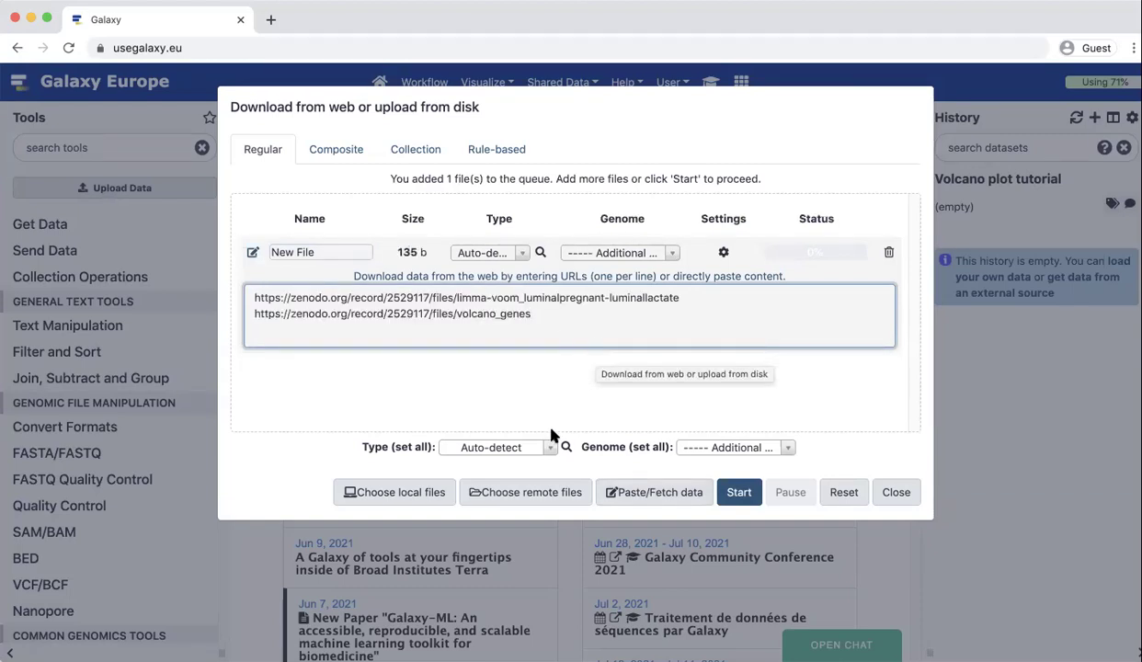
# - Set the type of all upload files to tabular, start the upload and close the upload dialog
pyautogui.click(545, 449)
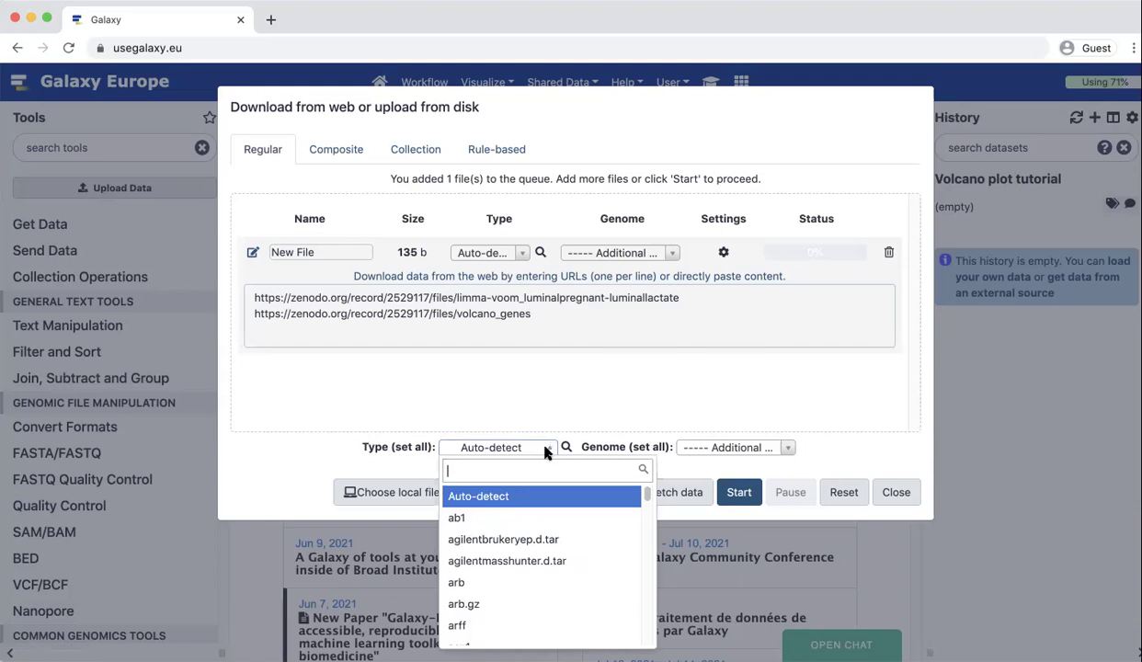
pyautogui.write('tabula')
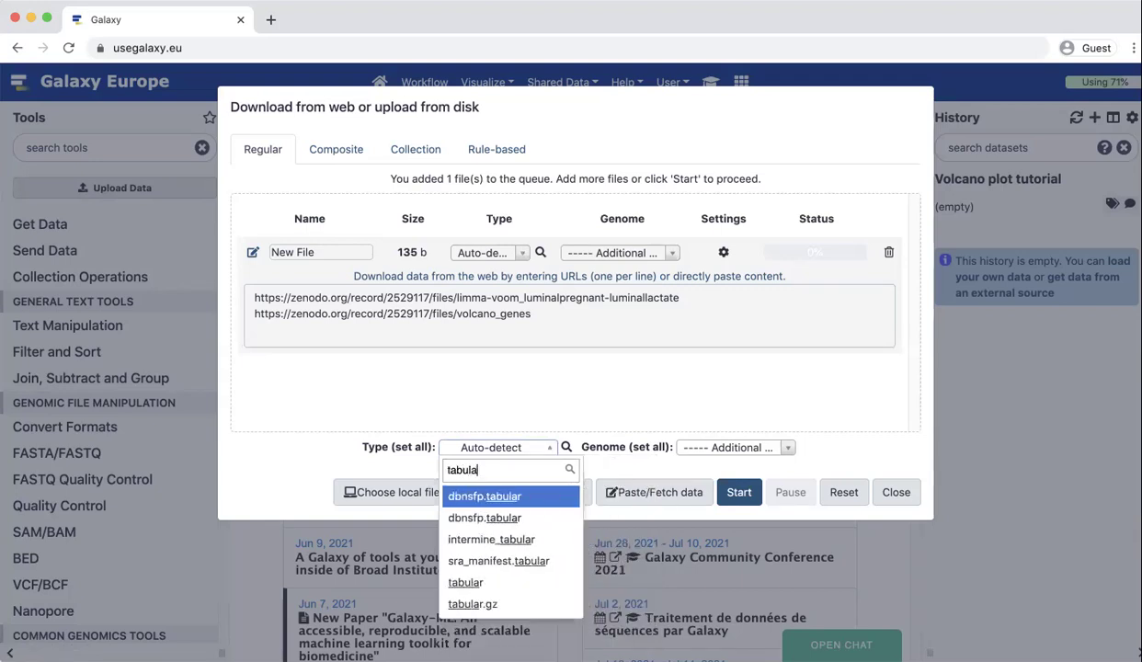
pyautogui.click(507, 585)
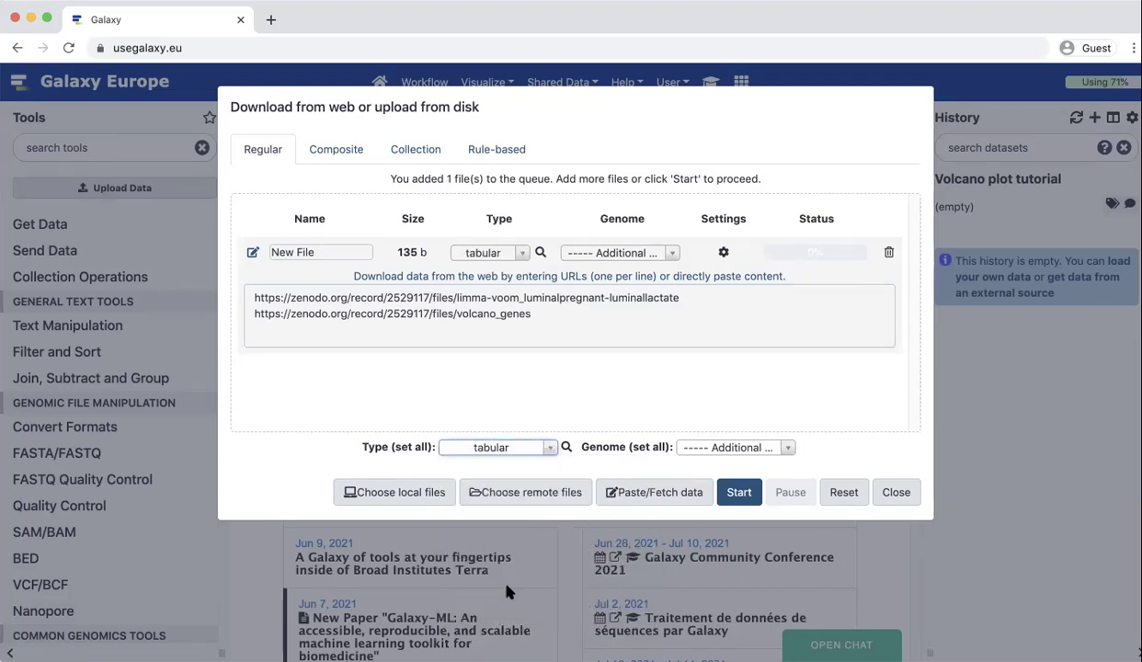
pyautogui.click(899, 493)
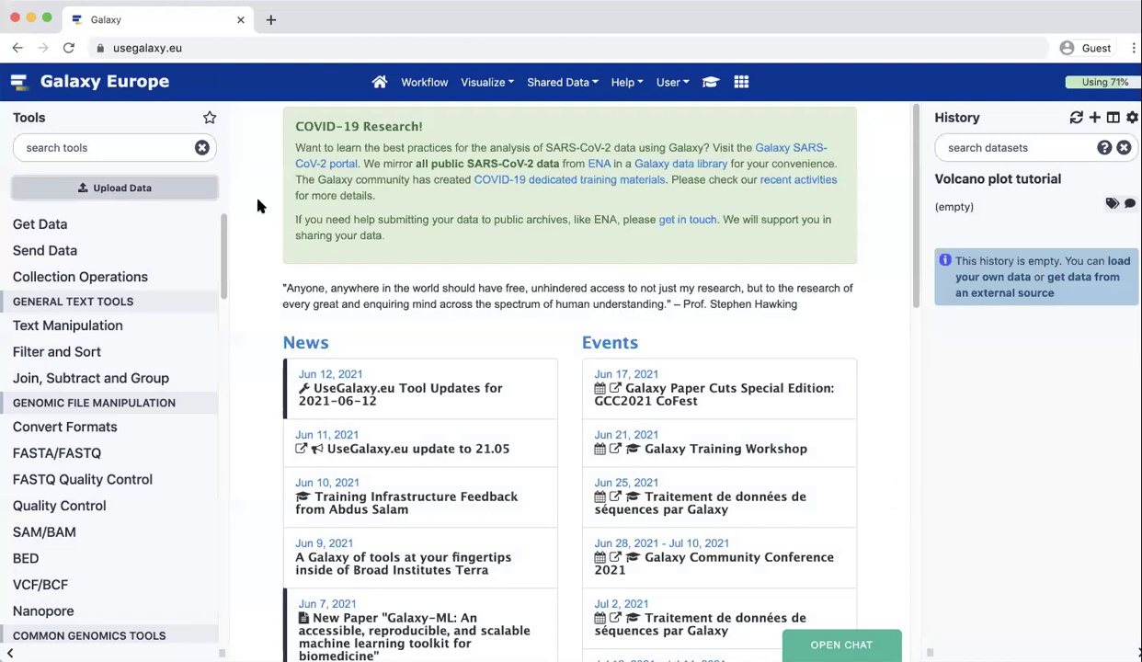
pyautogui.click(92, 188)
pyautogui.click(742, 494)
pyautogui.click(894, 495)
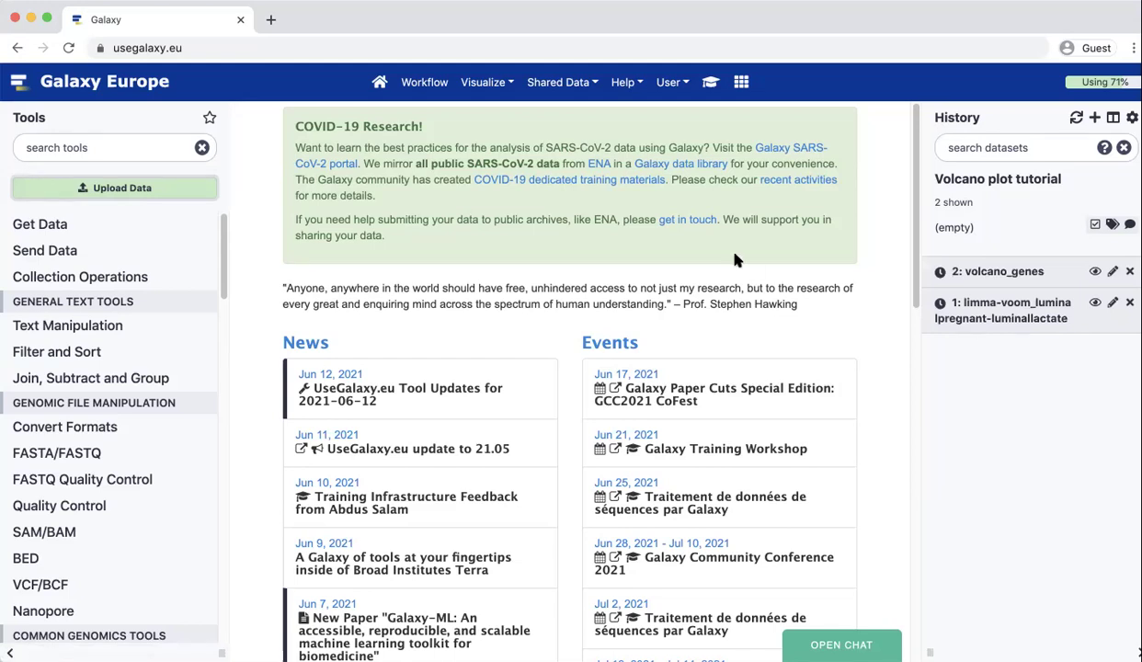
# - Reopen the training tutorial and launch the Volcano Plot tool from its "Create volcano plot highlighting significant genes" section
pyautogui.click(713, 84)
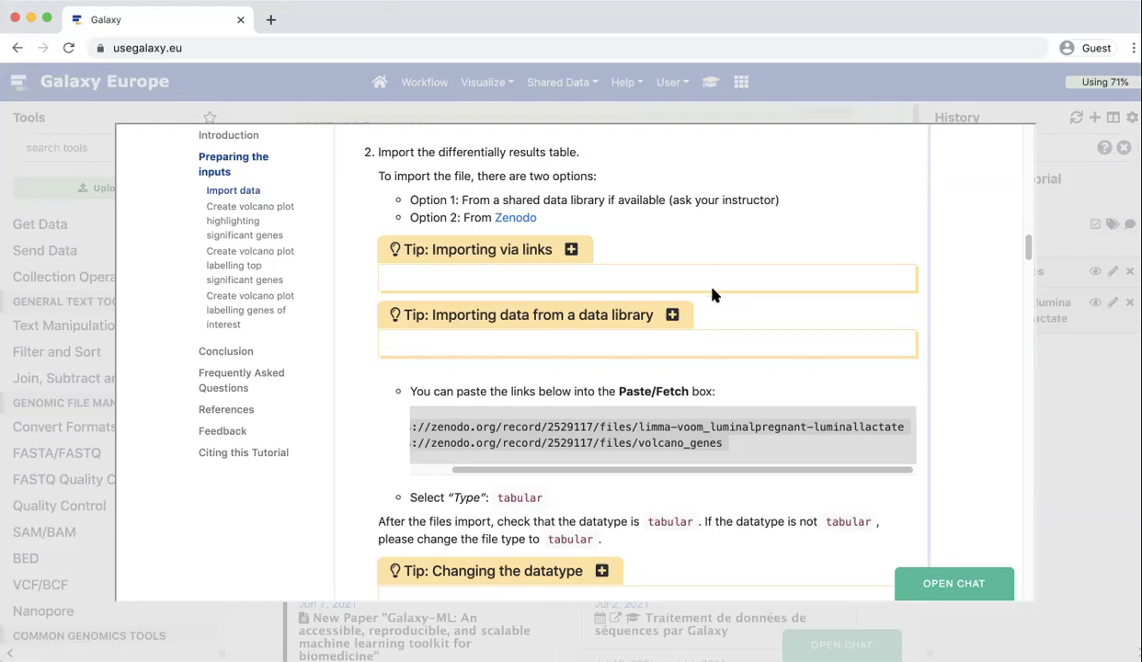
pyautogui.scroll(-4, 714, 294)
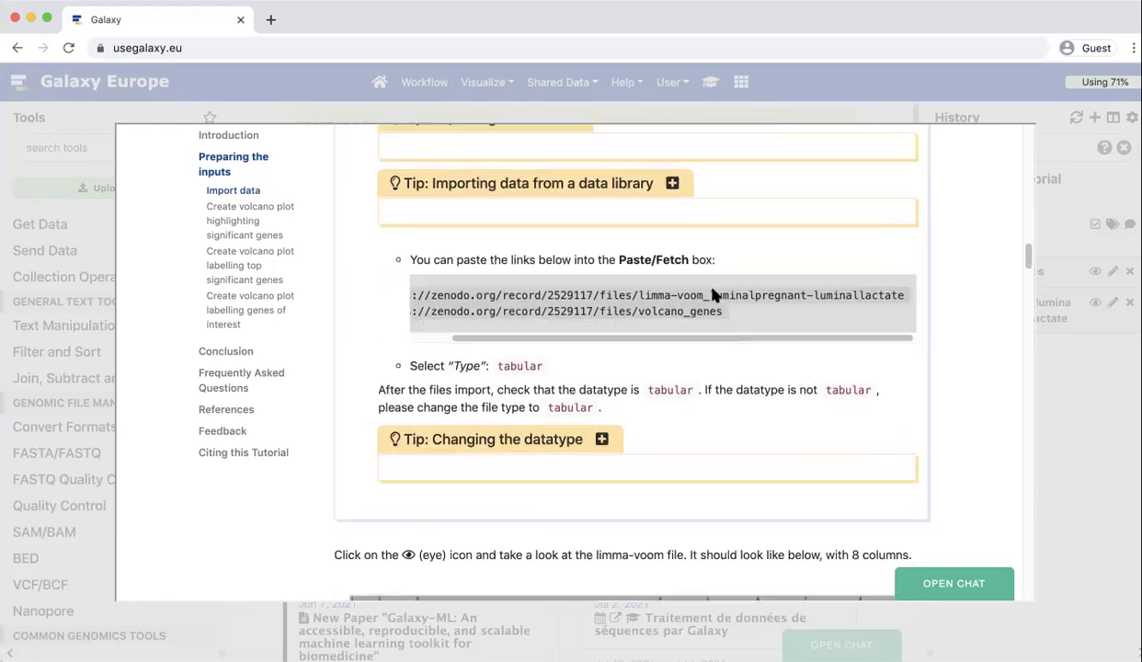
pyautogui.scroll(-8, 715, 294)
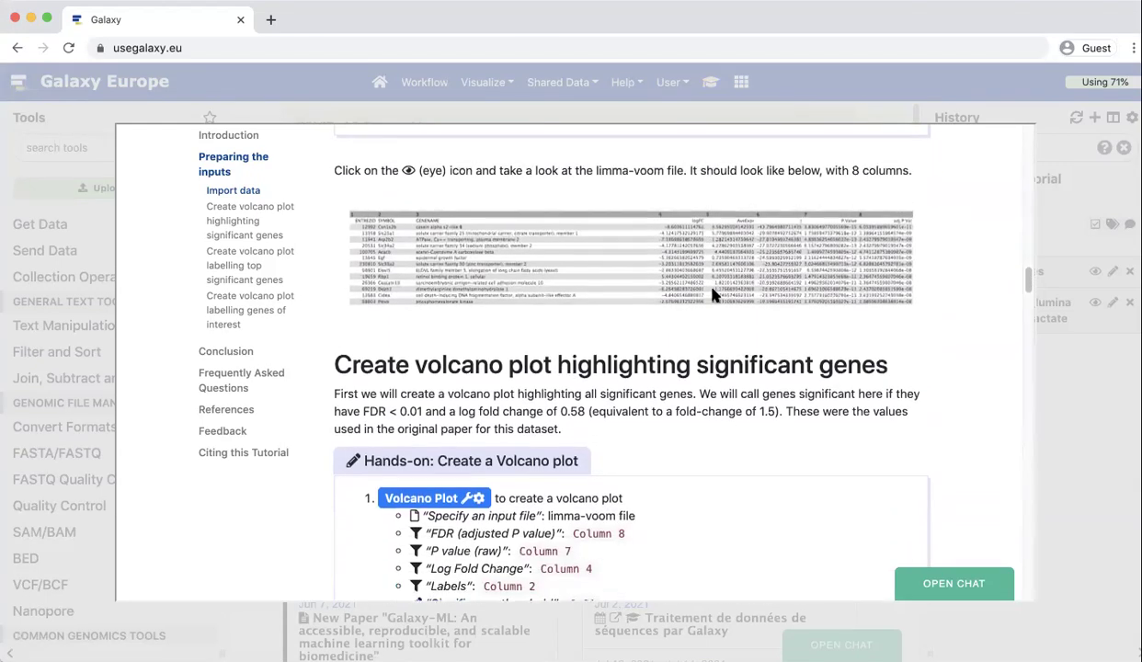
pyautogui.scroll(-1, 713, 290)
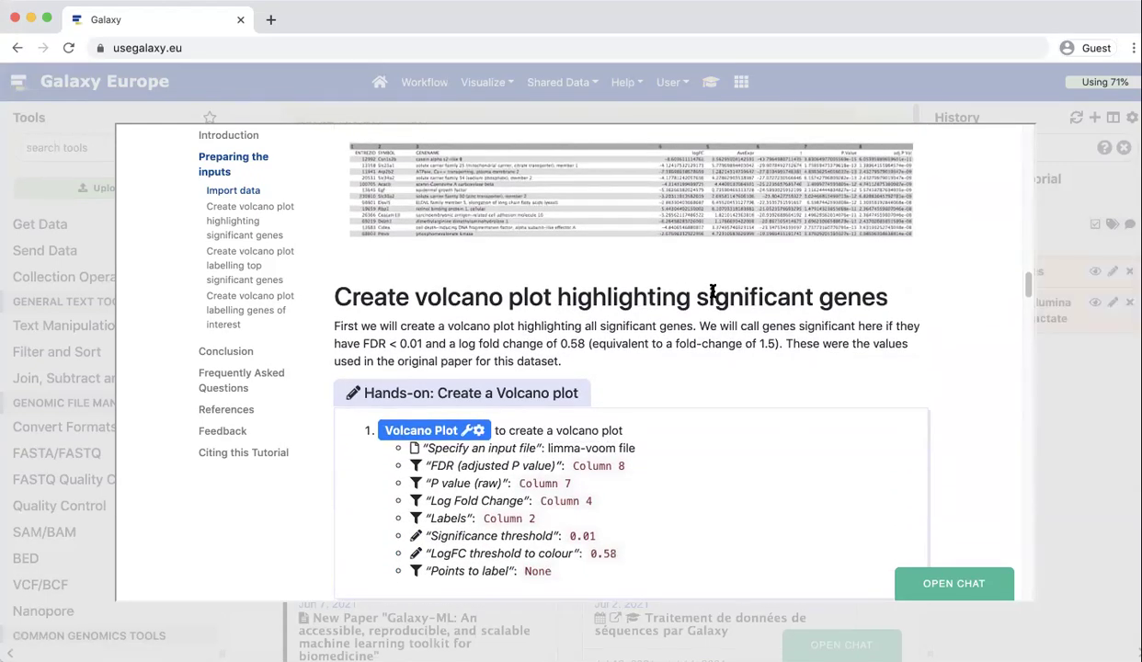
pyautogui.scroll(-2, 713, 291)
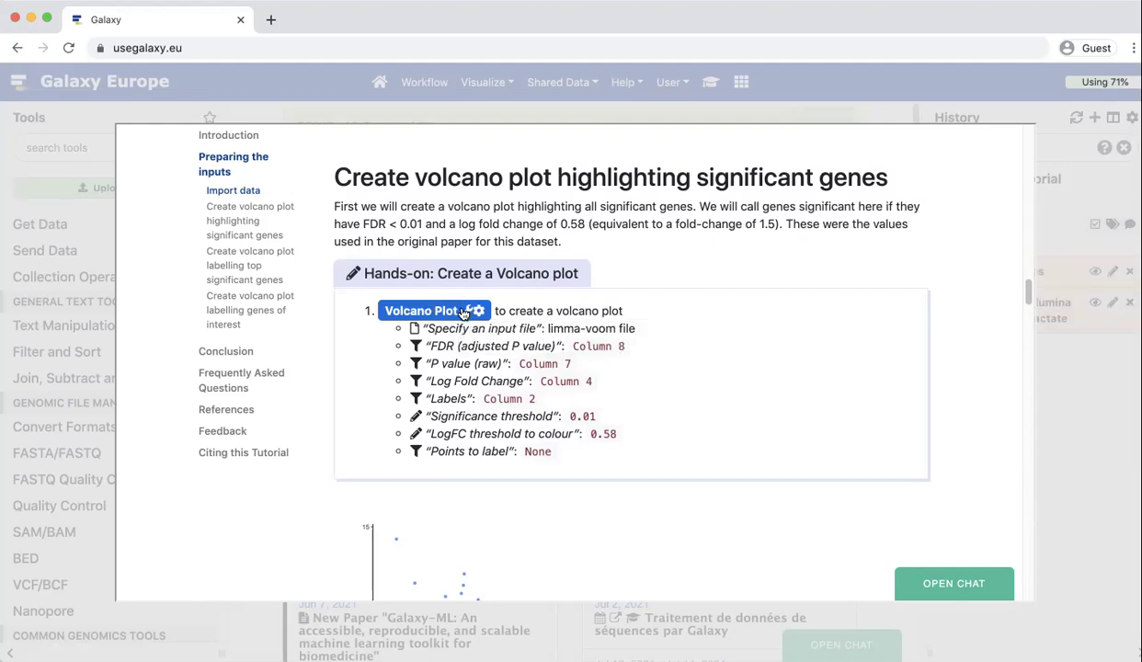
pyautogui.rightClick(463, 310)
pyautogui.press('Escape')
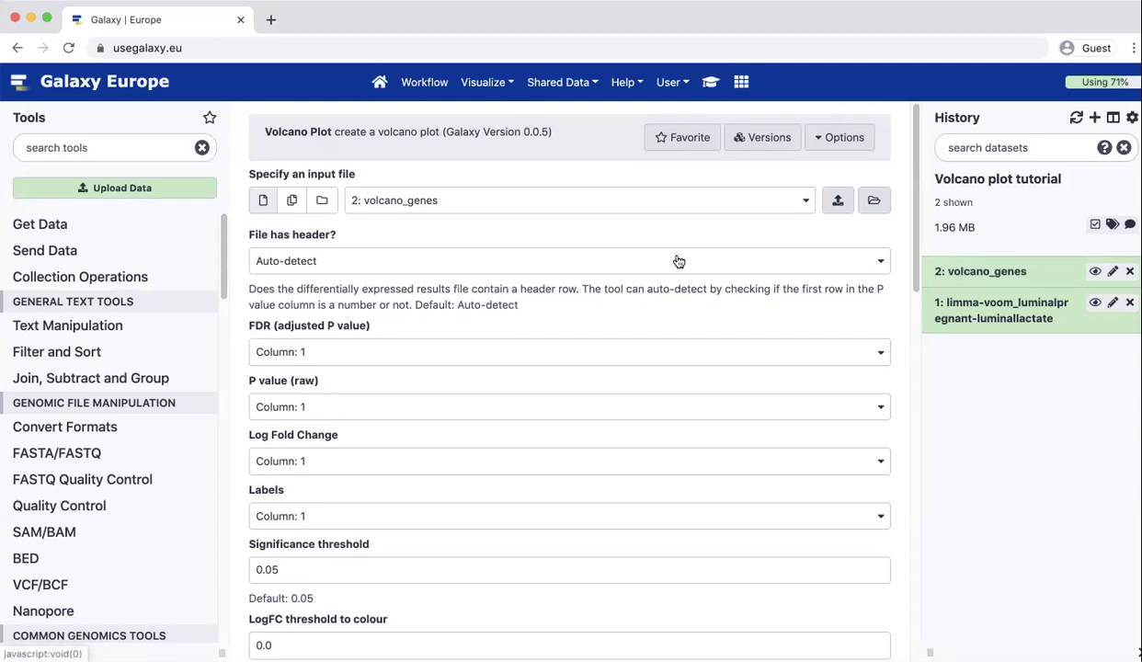
# - Expand the limma-voom dataset's preview in the history and choose that dataset as the Volcano Plot input file
pyautogui.click(999, 318)
pyautogui.click(986, 272)
pyautogui.click(980, 272)
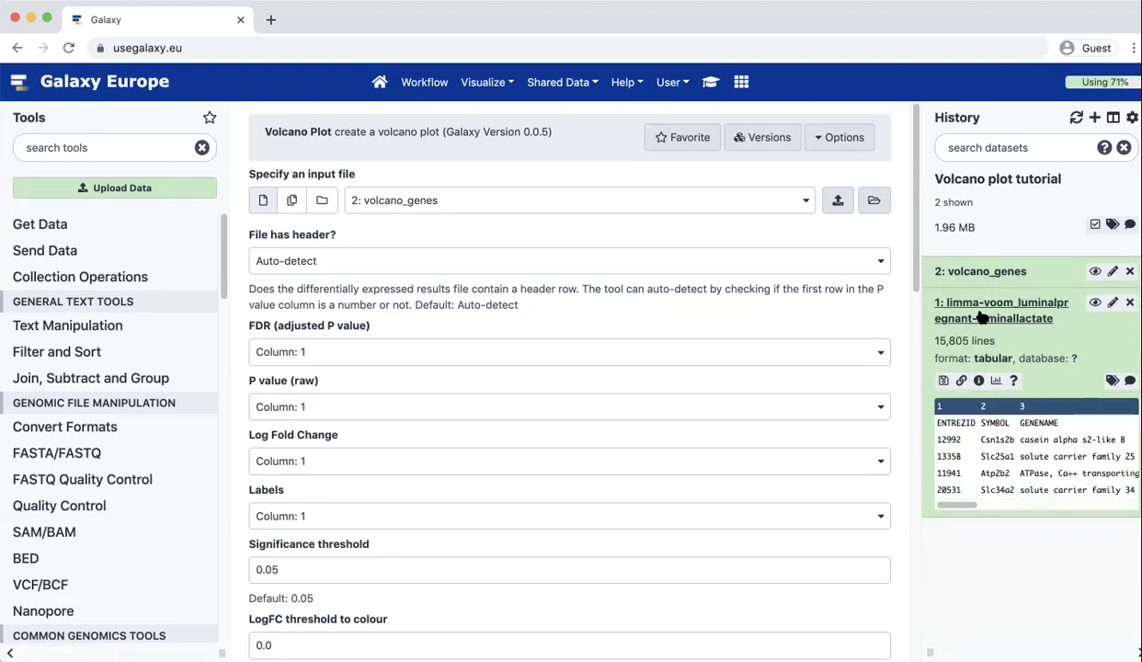
pyautogui.click(378, 206)
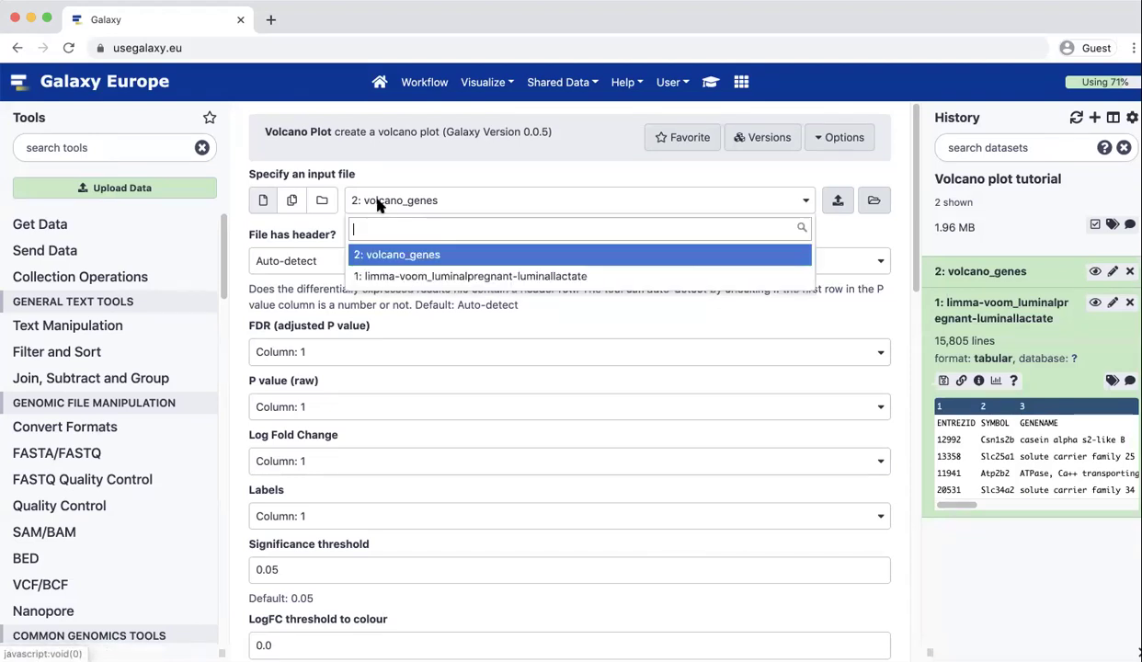
pyautogui.click(377, 278)
# - Check the last columns in the limma-voom preview and set FDR (adjusted P value) to Column: 8
pyautogui.scroll(-2, 352, 330)
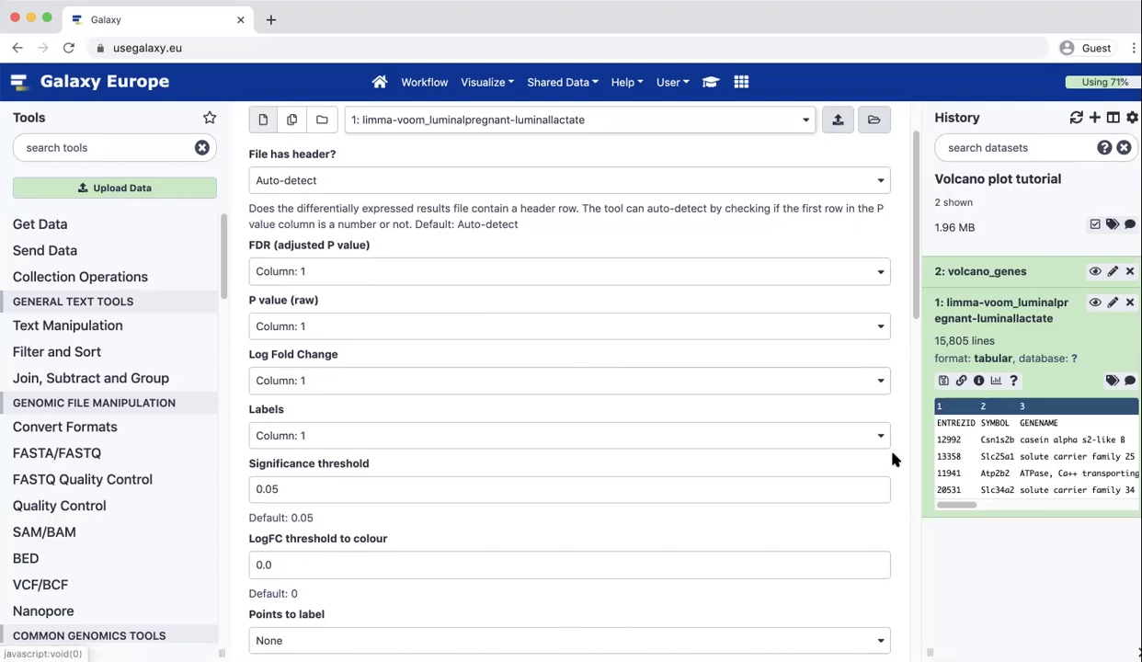
pyautogui.moveTo(949, 507); pyautogui.dragTo(1110, 506)
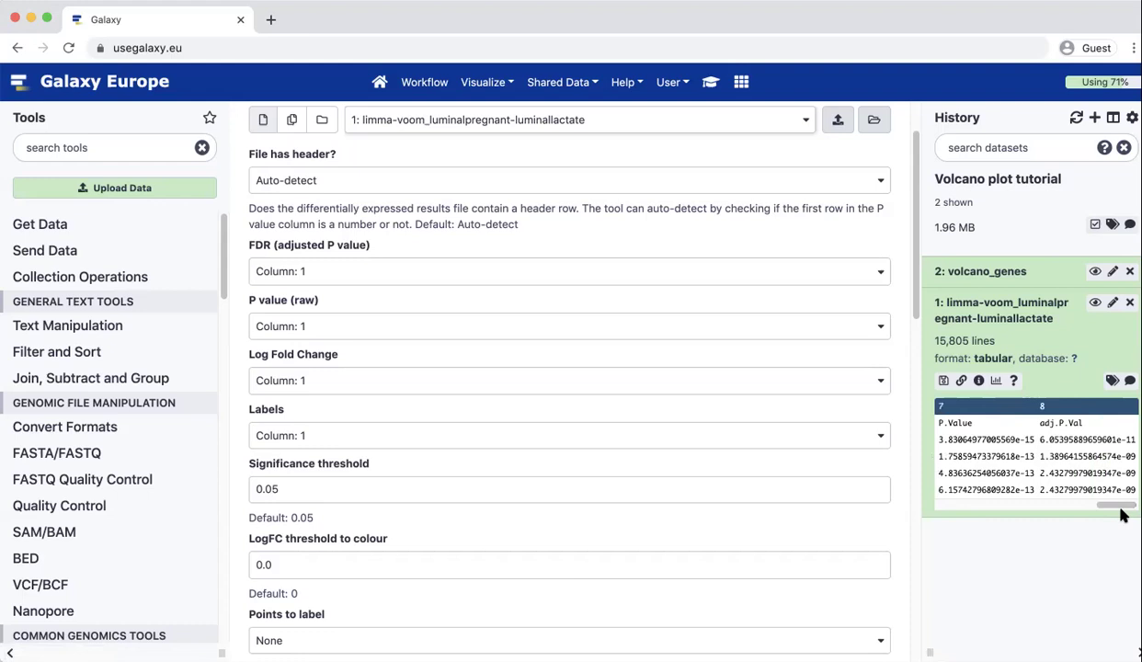
pyautogui.click(301, 270)
pyautogui.scroll(-1, 315, 466)
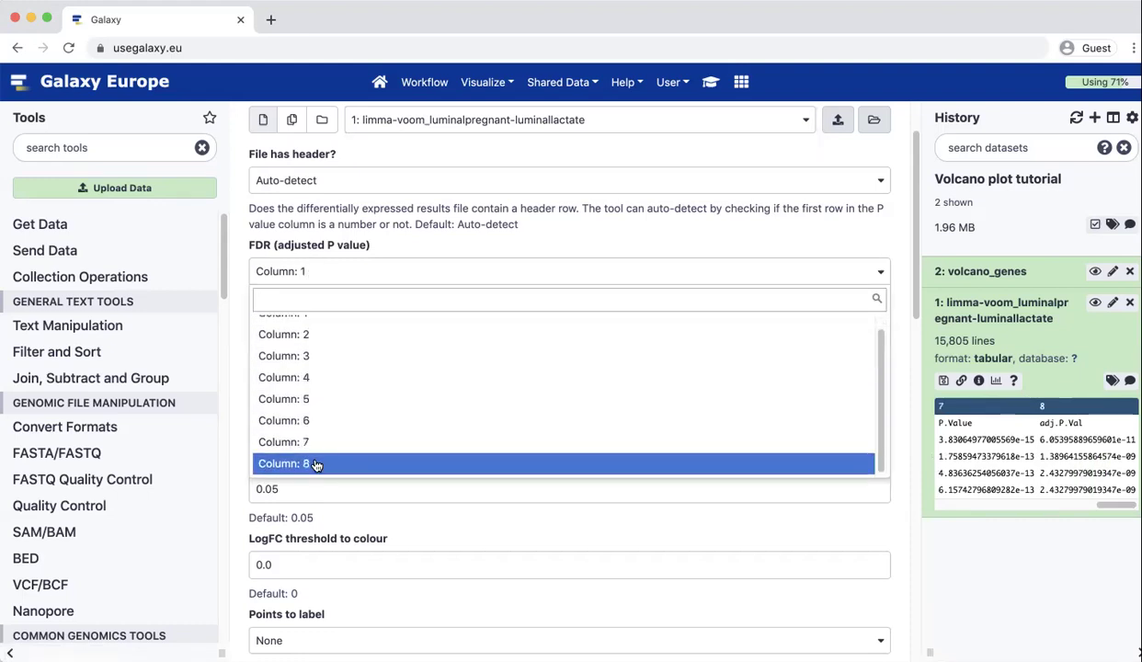
pyautogui.click(317, 463)
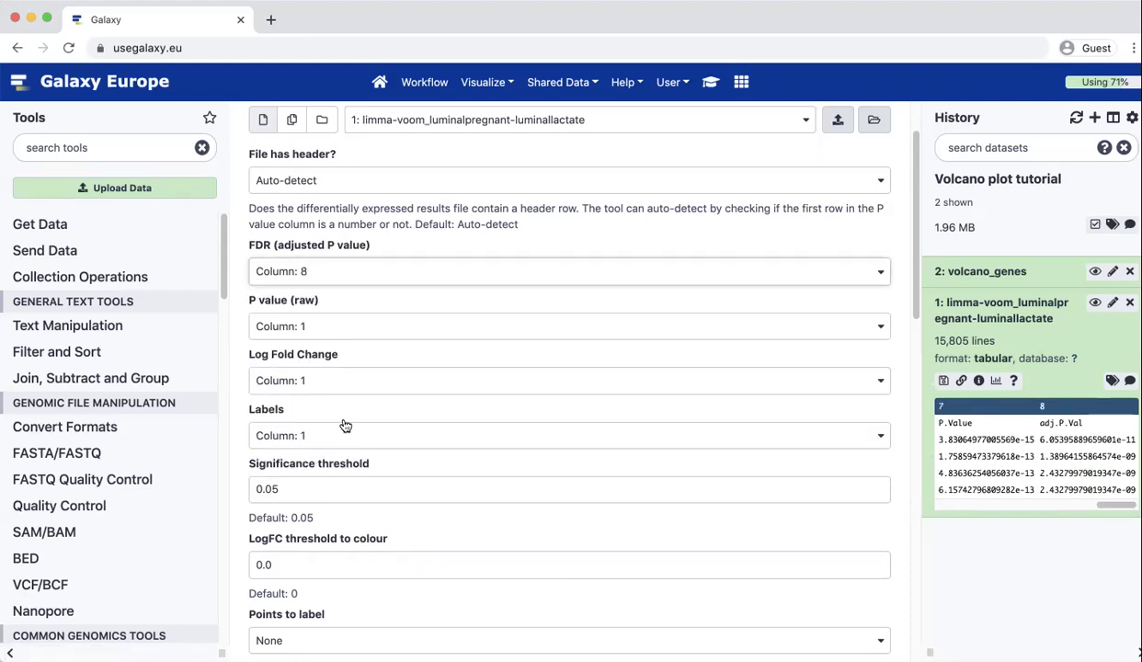
# - Set P value (raw) to Column: 7 and, after checking the dataset preview, Log Fold Change to Column: 4
pyautogui.click(402, 328)
pyautogui.click(379, 514)
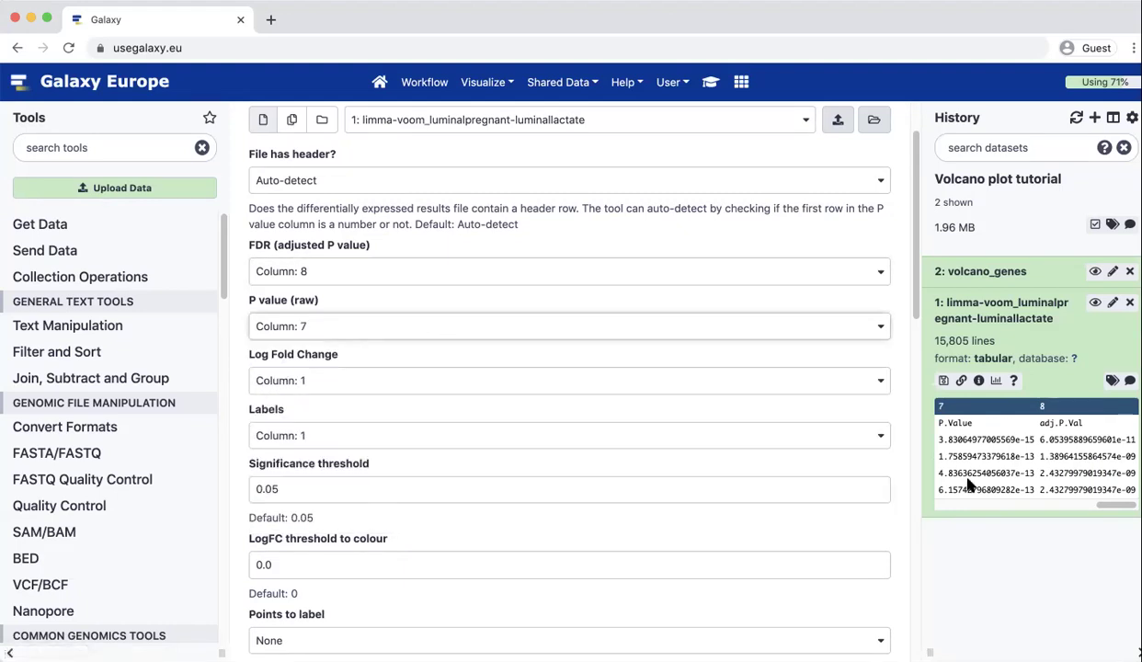
pyautogui.hscroll(-3, 971, 474)
pyautogui.hscroll(-5, 971, 475)
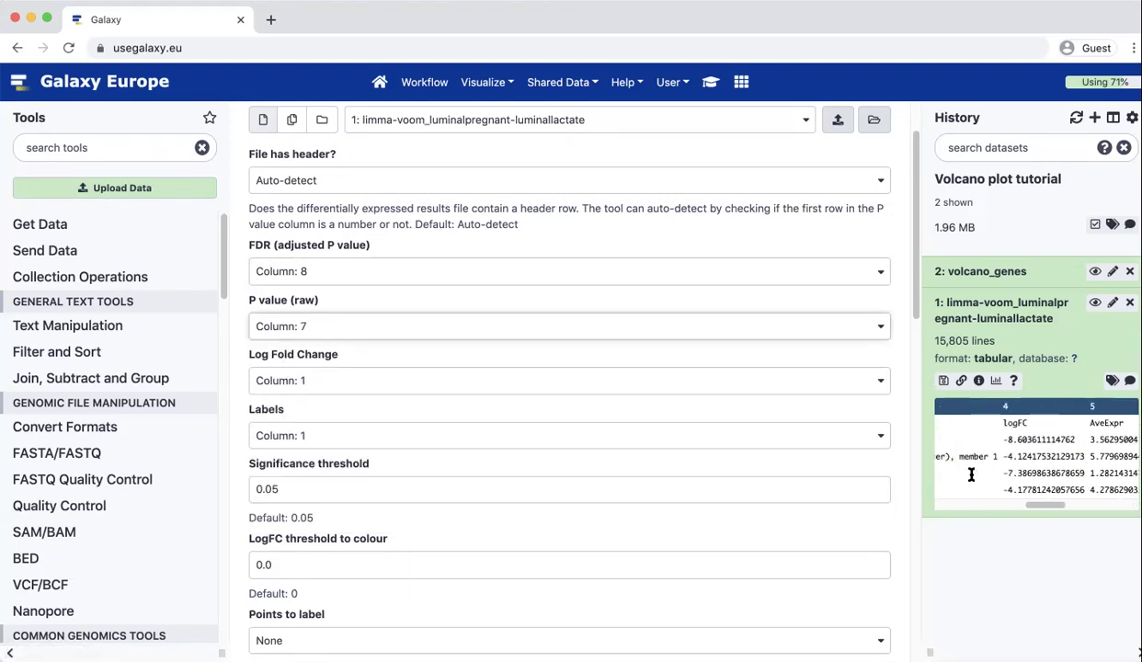
pyautogui.click(391, 373)
pyautogui.click(380, 499)
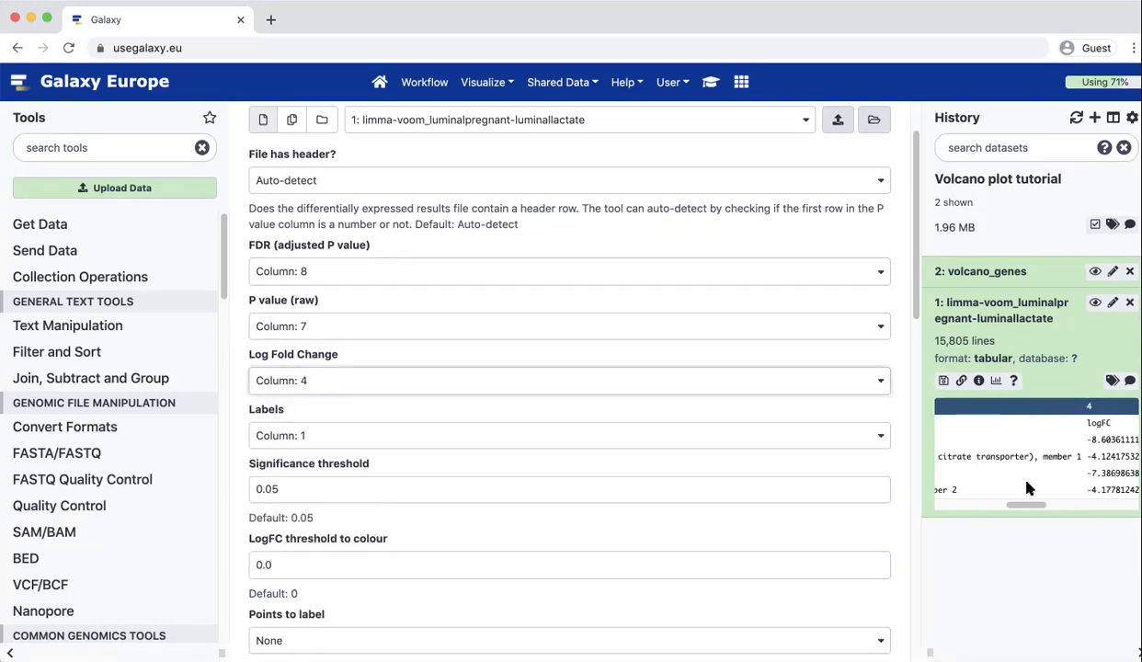
# - Find the gene symbol column in the limma-voom preview and set Labels to Column: 2
pyautogui.hscroll(-5, 997, 460)
pyautogui.hscroll(-8, 998, 452)
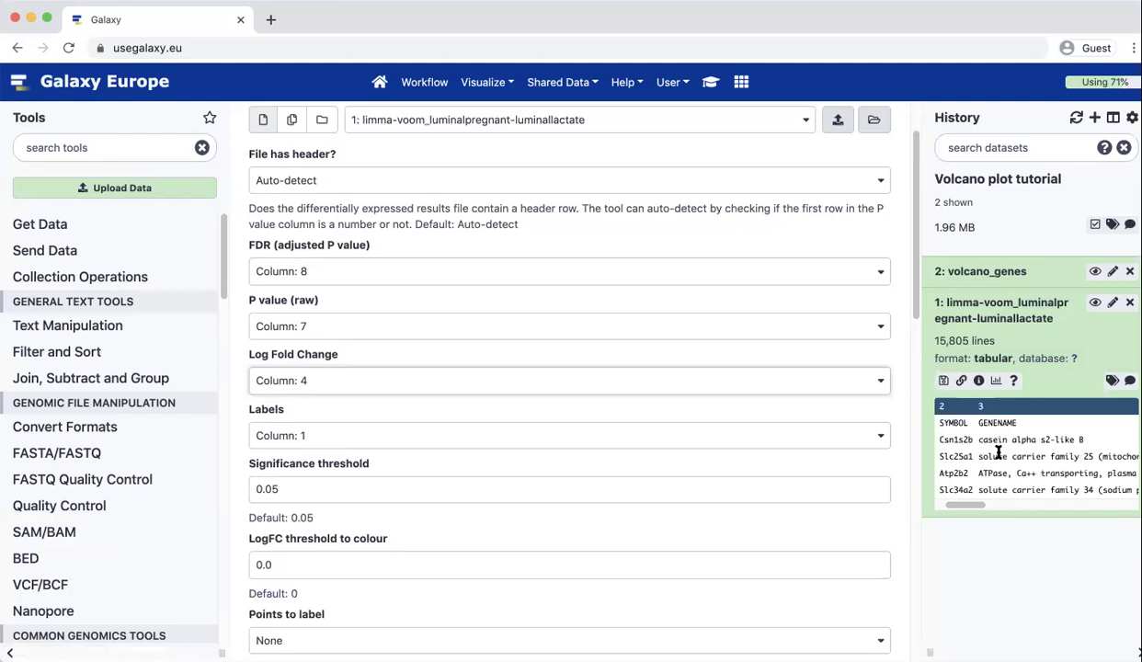
pyautogui.hscroll(-2, 975, 441)
pyautogui.click(322, 436)
pyautogui.click(318, 513)
# - Set the significance threshold to 0.01 and the LogFC threshold to colour to 0.58
pyautogui.scroll(-3, 317, 517)
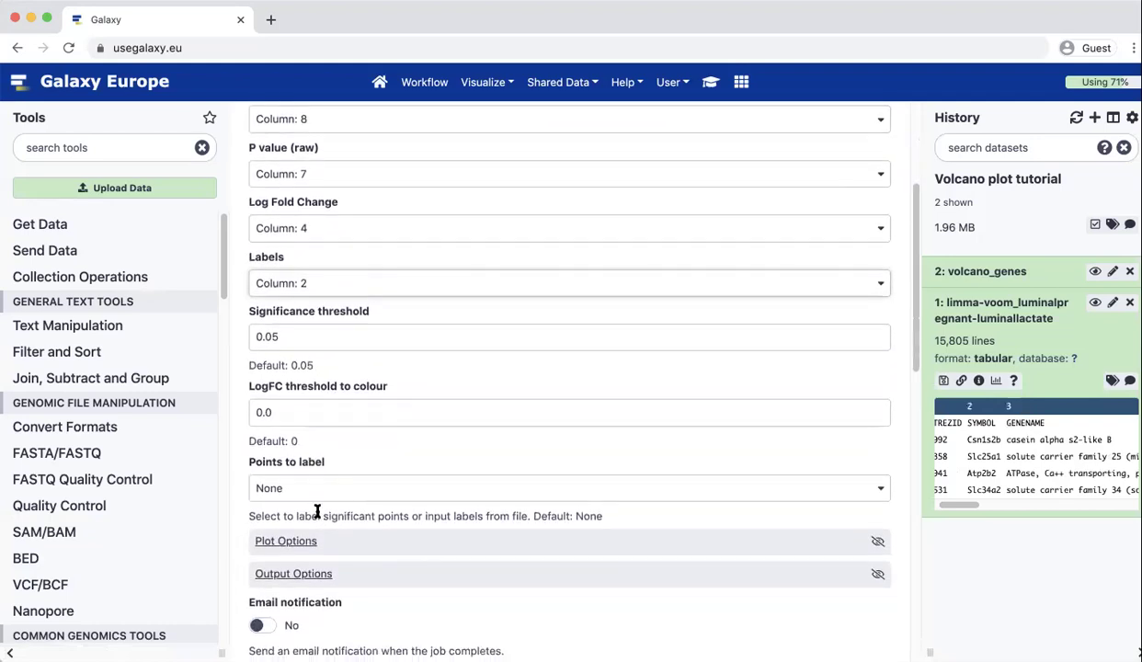
pyautogui.click(302, 336)
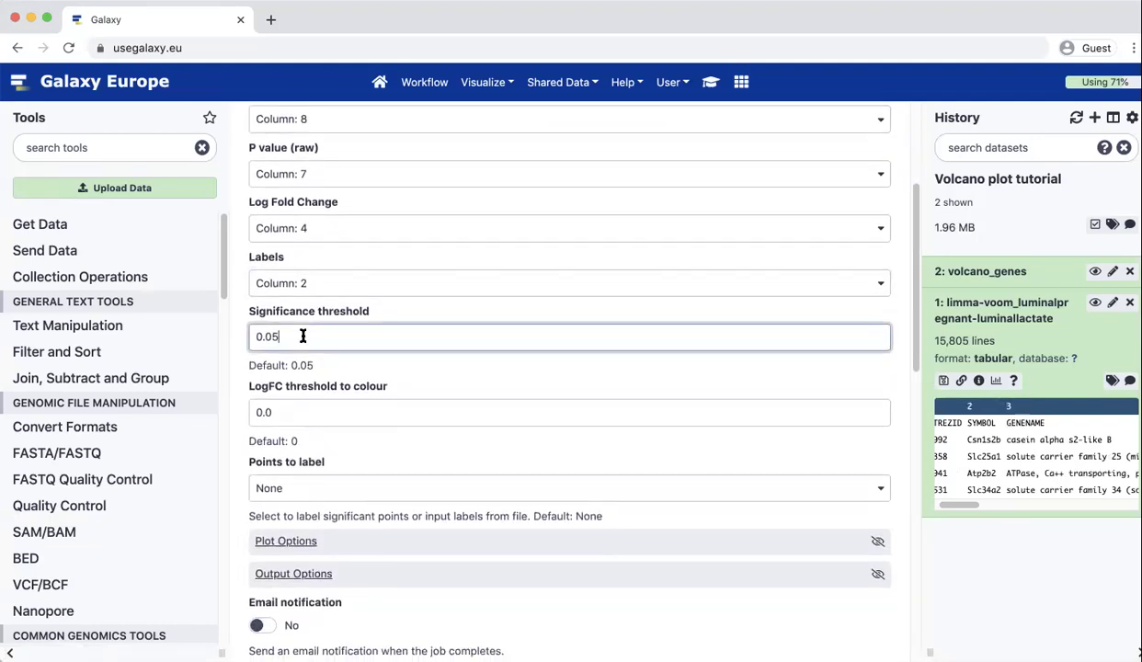
pyautogui.press('BackSpace')
pyautogui.write('1')
pyautogui.click(279, 413)
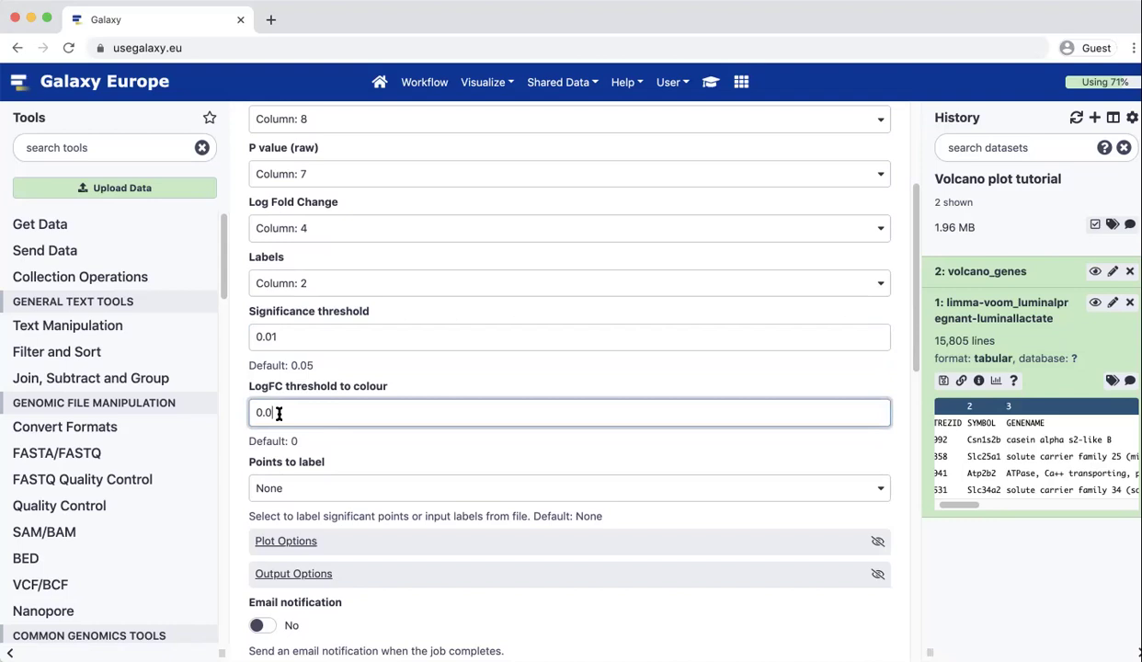
pyautogui.press('BackSpace')
pyautogui.write('58')
# - Execute the Volcano Plot tool with the configured columns and thresholds
pyautogui.scroll(-2, 390, 427)
pyautogui.scroll(-1, 390, 432)
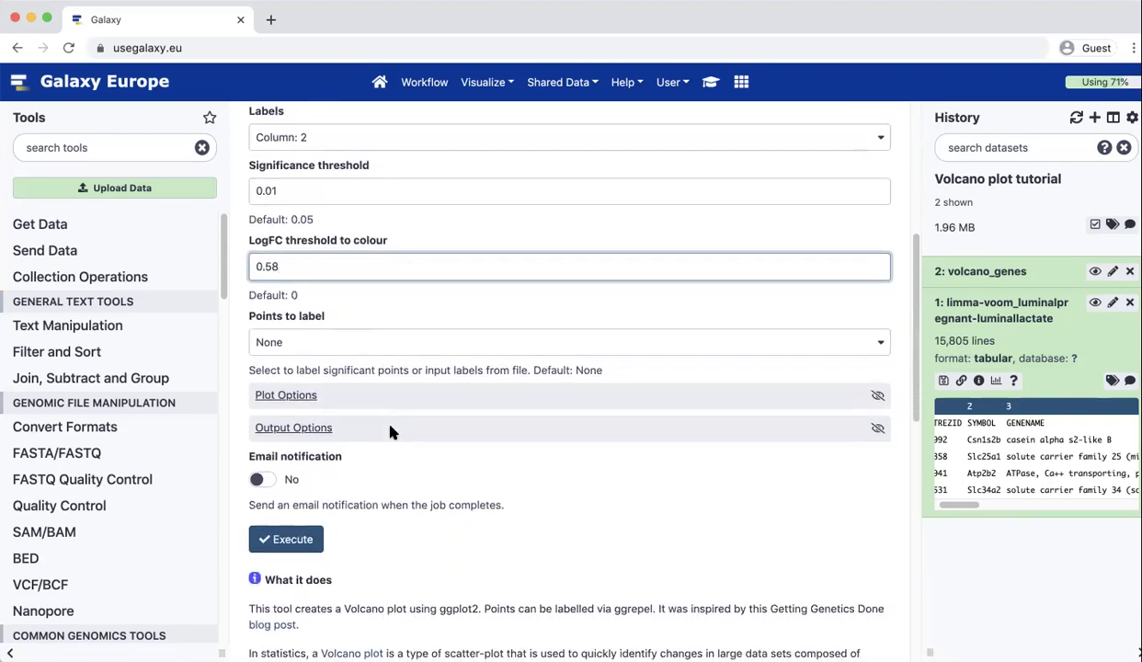
pyautogui.click(289, 544)
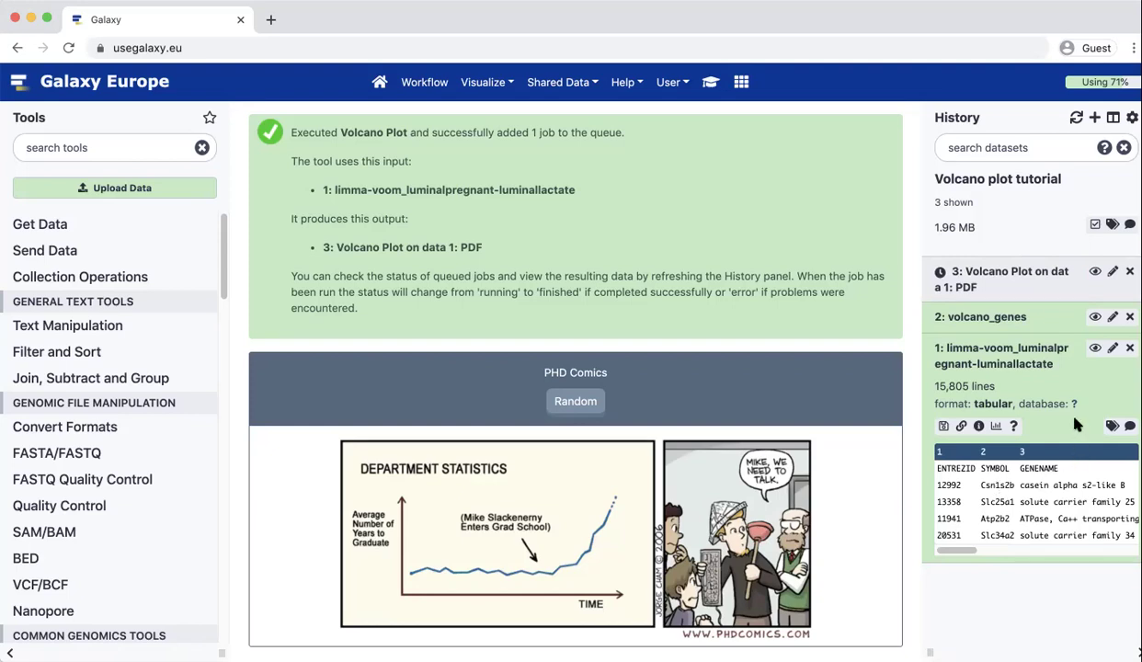
# - View the full limma-voom dataset and examine its gene symbol, logFC, P.Value and adj.P.Val columns
pyautogui.click(1094, 351)
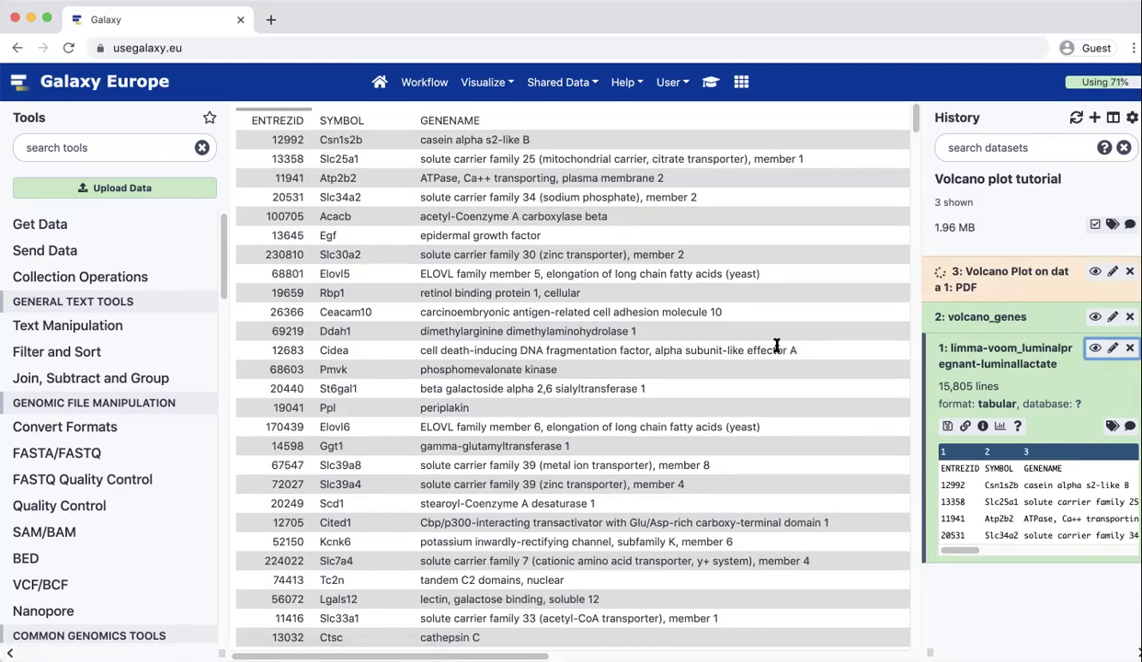
pyautogui.hscroll(1, 648, 291)
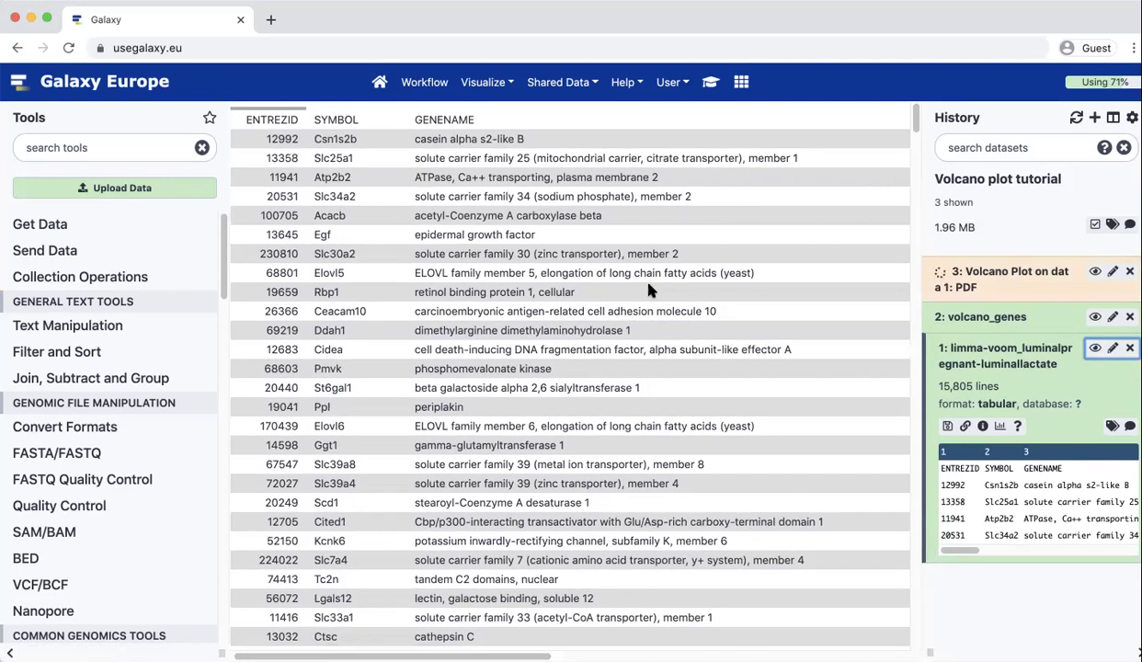
pyautogui.hscroll(-1, 648, 291)
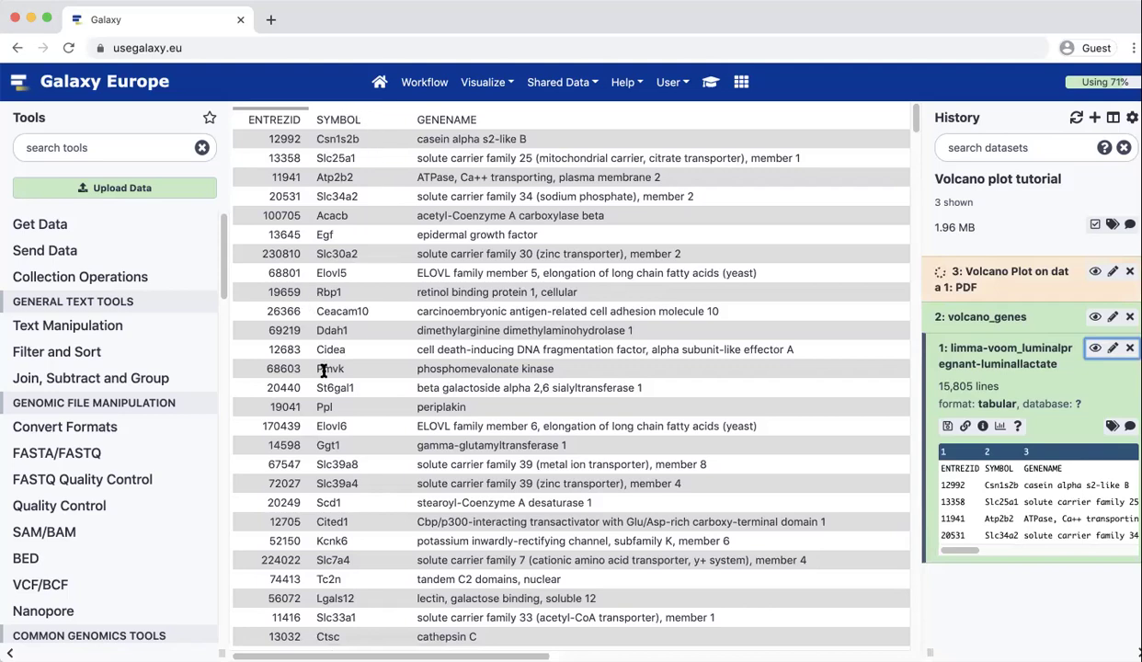
pyautogui.hscroll(3, 439, 231)
pyautogui.hscroll(10, 439, 231)
pyautogui.hscroll(5, 438, 231)
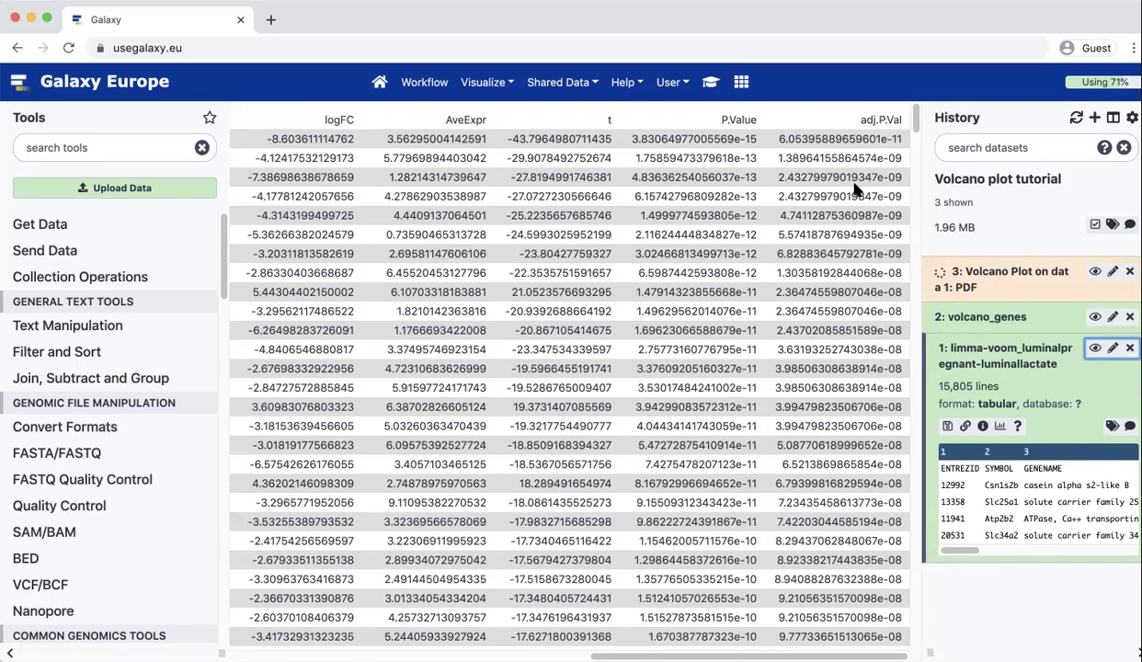
pyautogui.hscroll(-15, 554, 264)
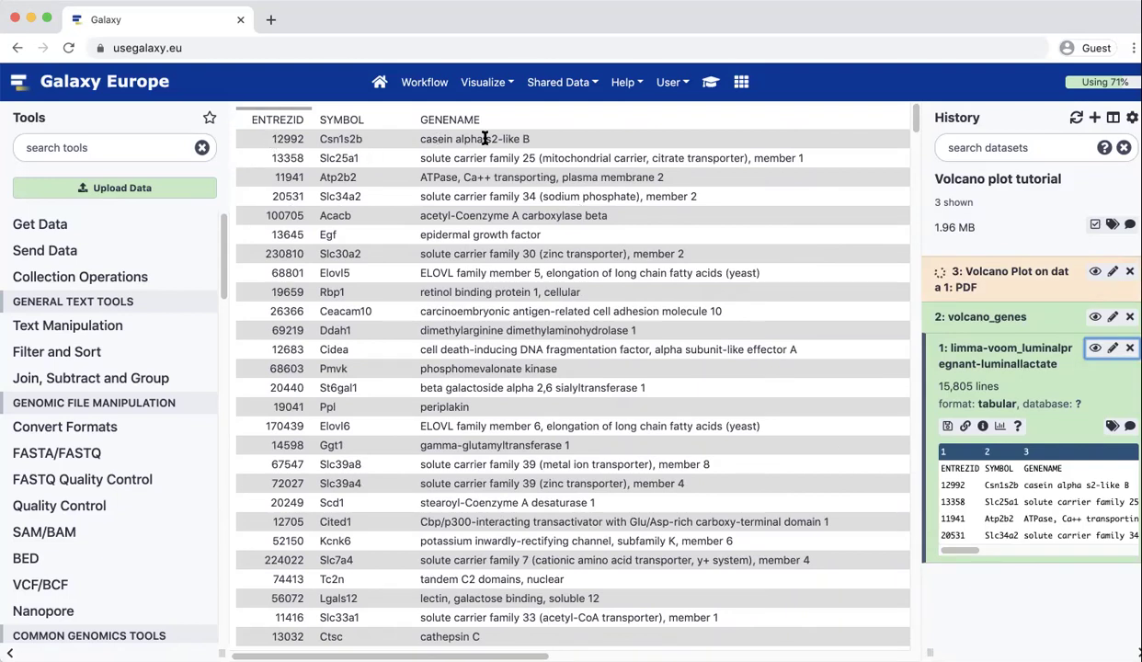
pyautogui.hscroll(10, 485, 138)
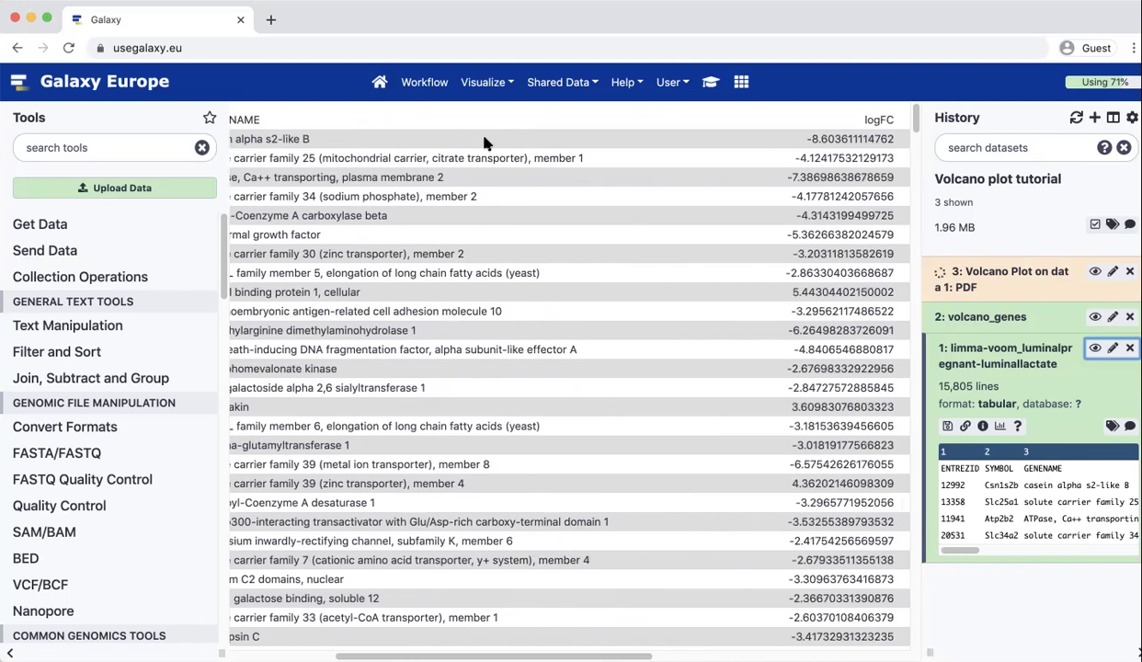
pyautogui.hscroll(5, 485, 142)
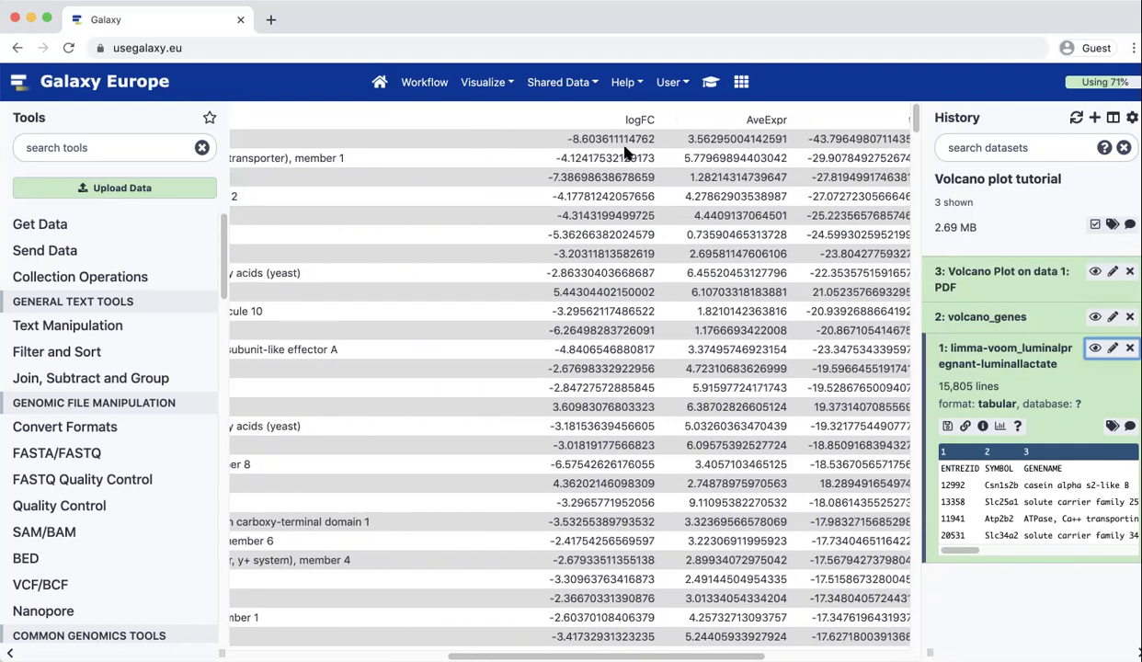
pyautogui.rightClick(641, 138)
pyautogui.click(563, 142)
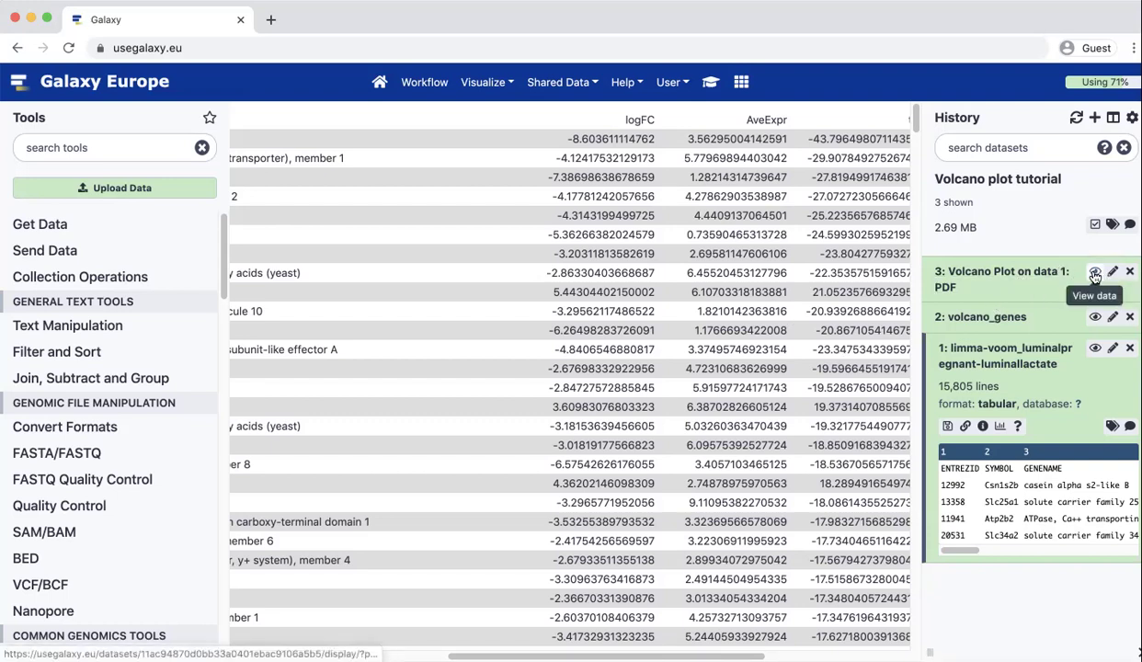
# - View the finished Volcano Plot PDF and reopen its job settings for a rerun from the expanded dataset
pyautogui.click(1094, 274)
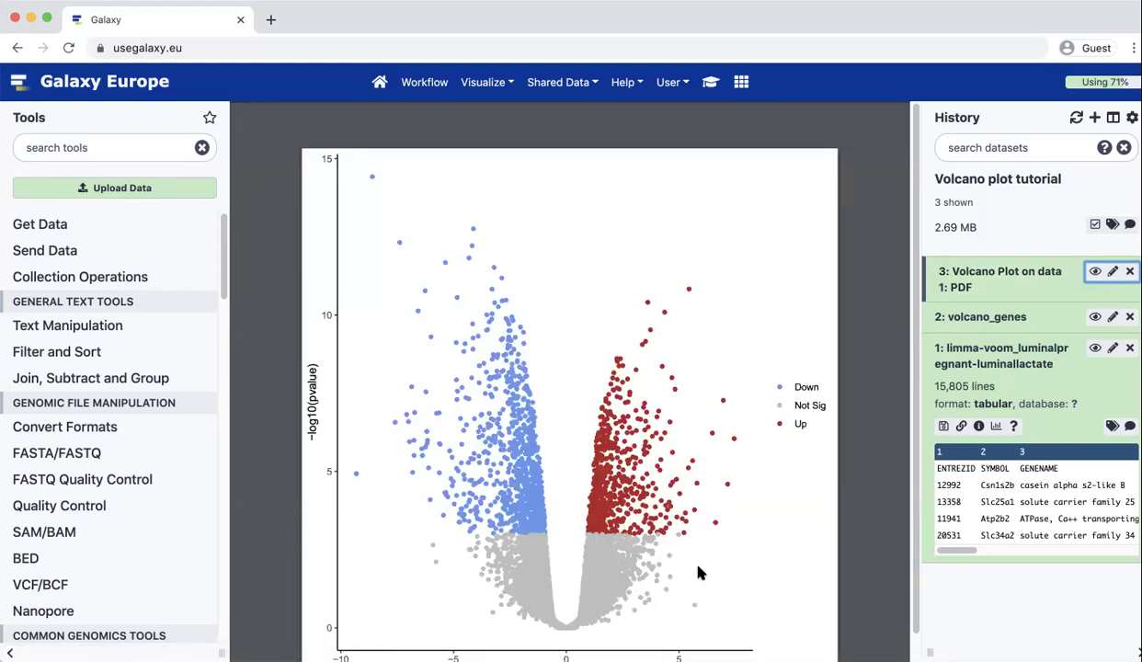
pyautogui.scroll(-1, 650, 597)
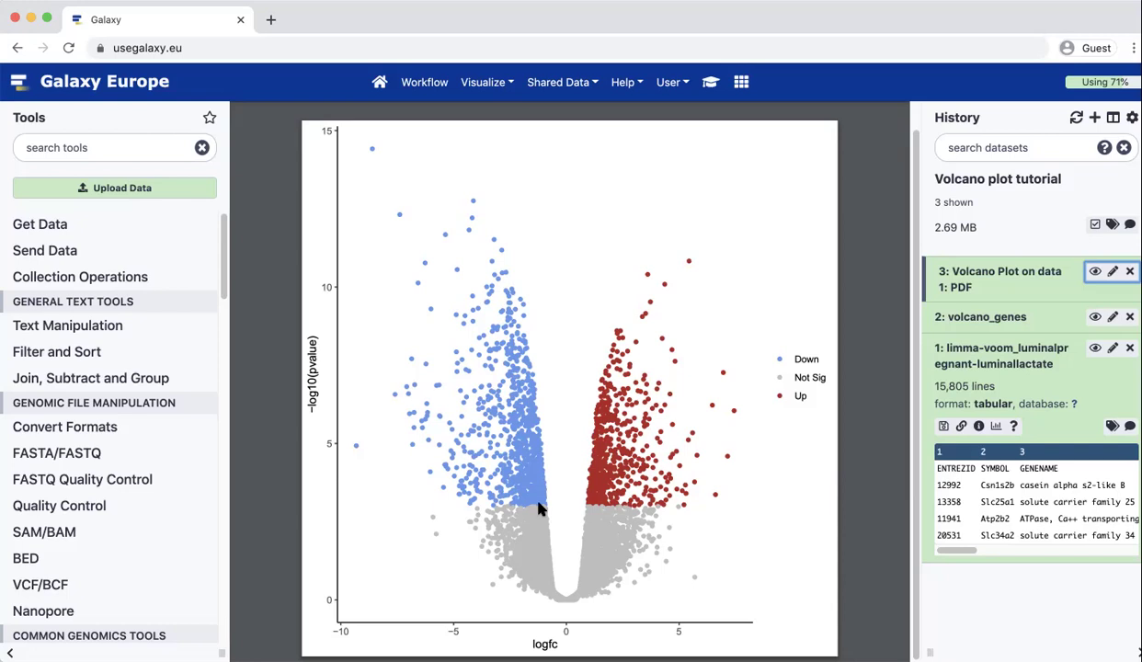
pyautogui.click(1035, 281)
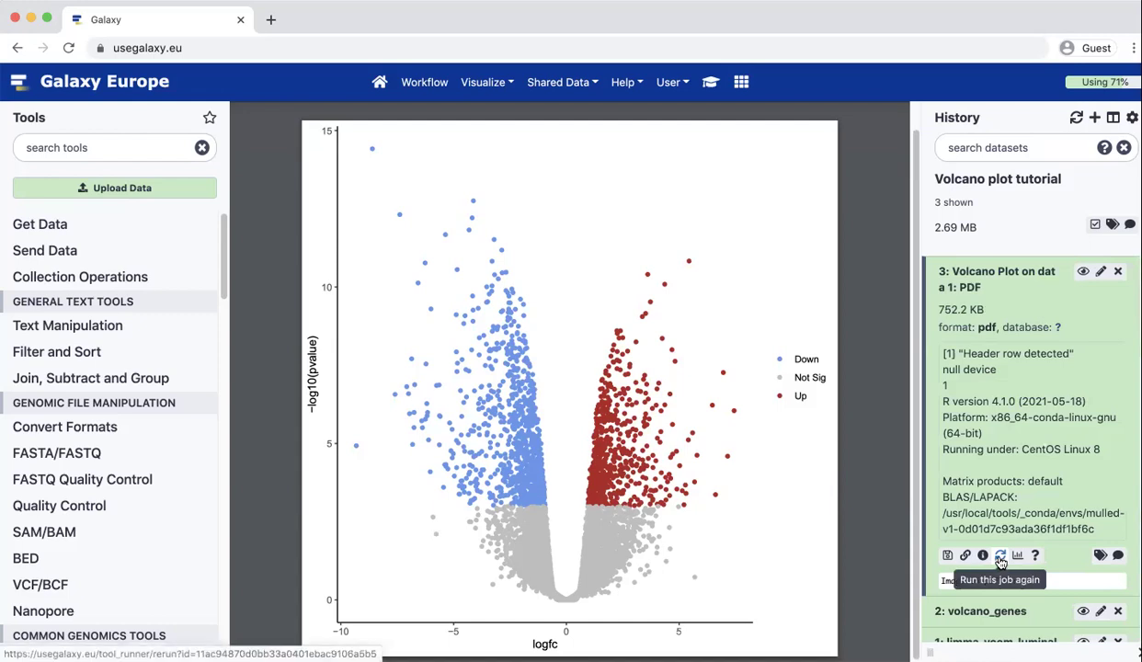
pyautogui.rightClick(1001, 561)
pyautogui.click(998, 522)
pyautogui.click(999, 557)
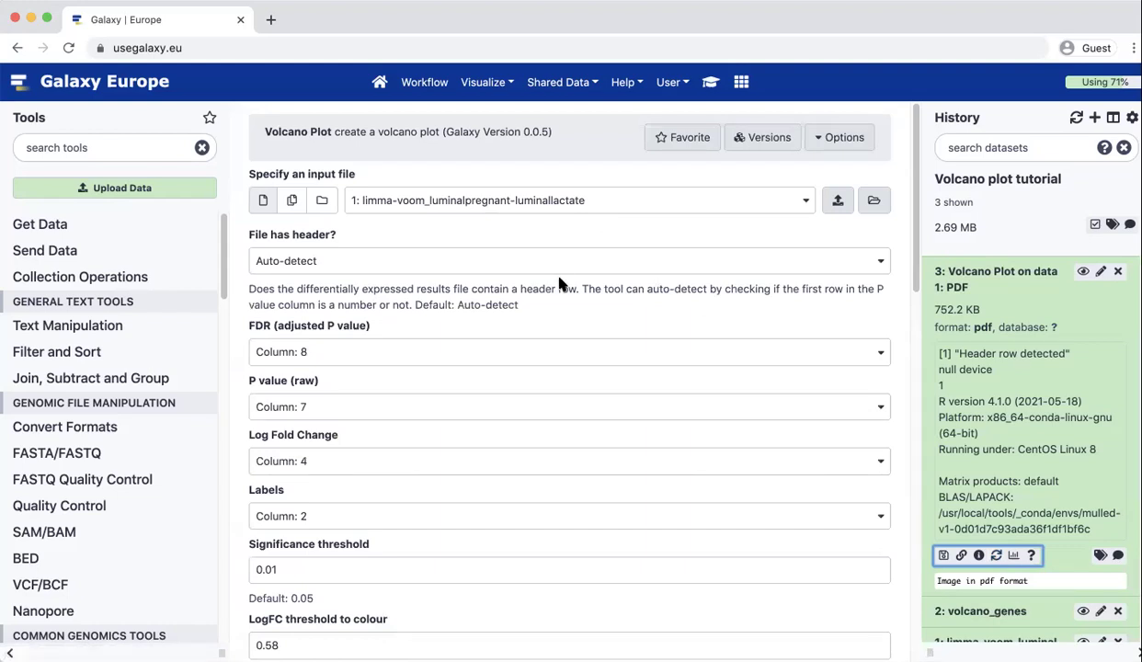
# - Set Points to label to Significant, limit the labels to the top 10 most significant, and execute the tool again
pyautogui.scroll(-2, 559, 282)
pyautogui.scroll(-5, 559, 284)
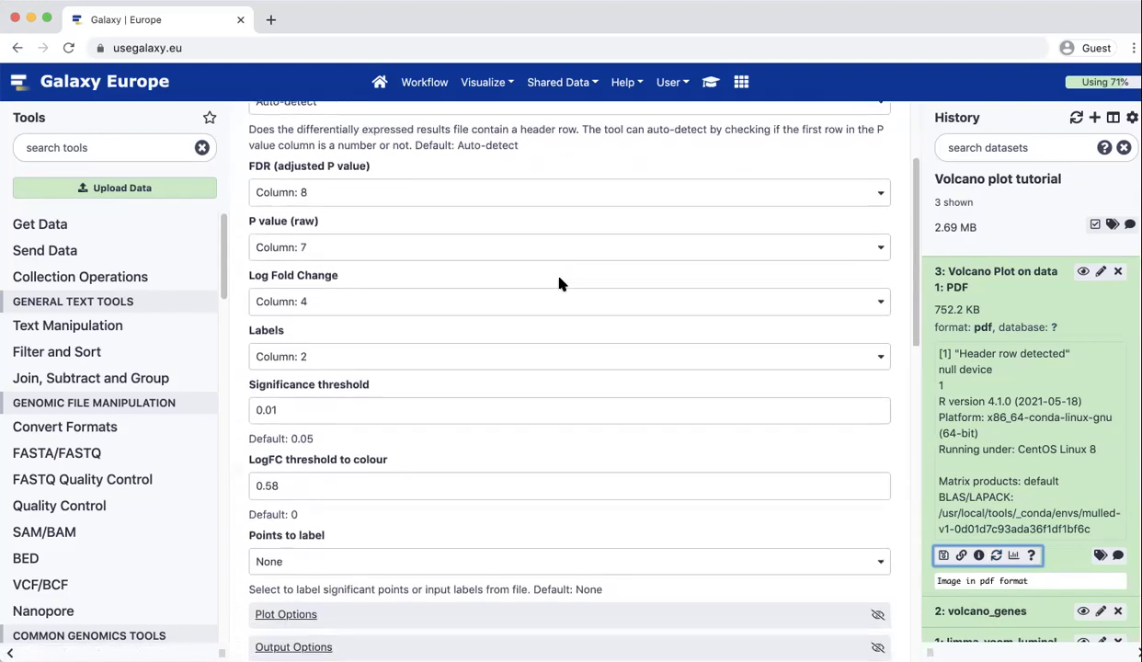
pyautogui.scroll(-2, 559, 285)
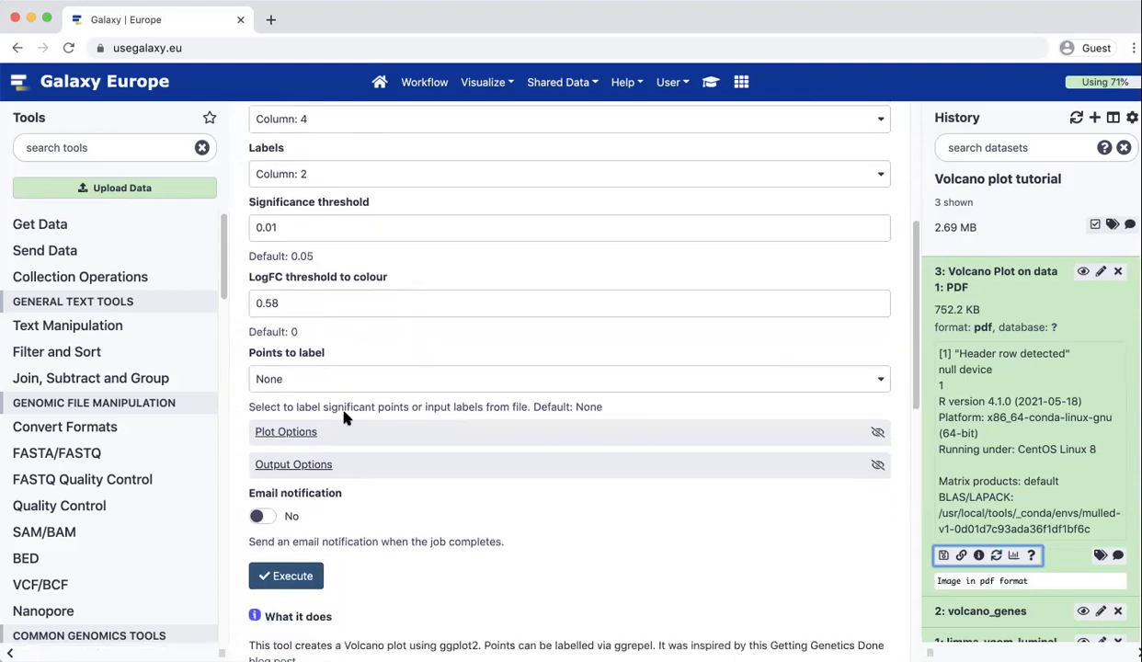
pyautogui.click(307, 379)
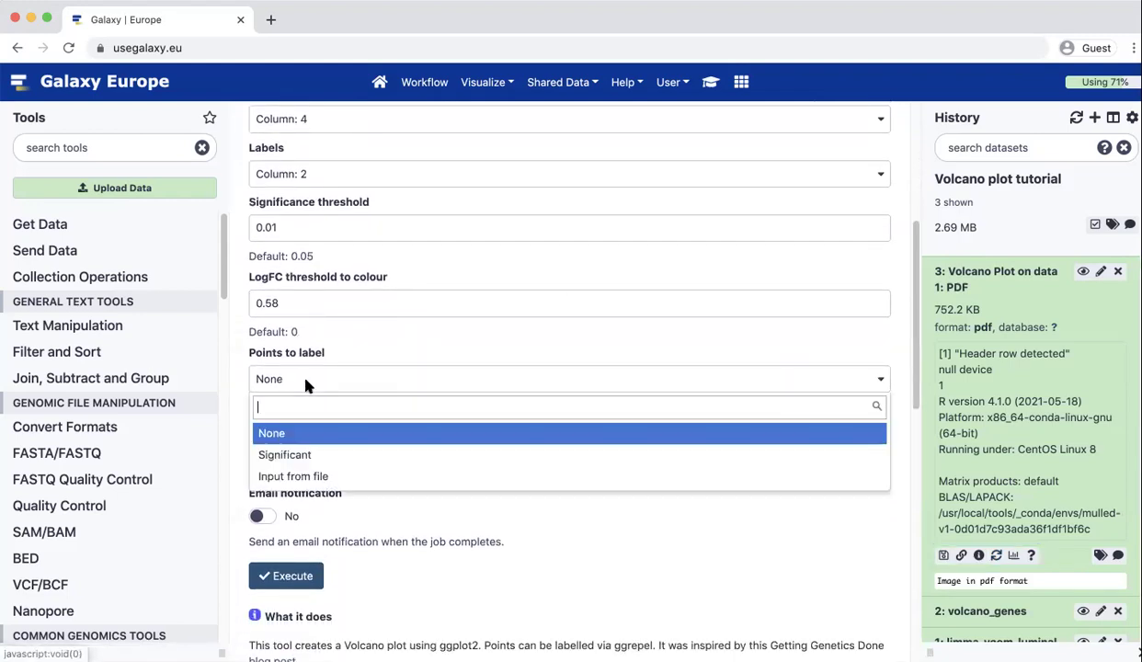
pyautogui.click(309, 453)
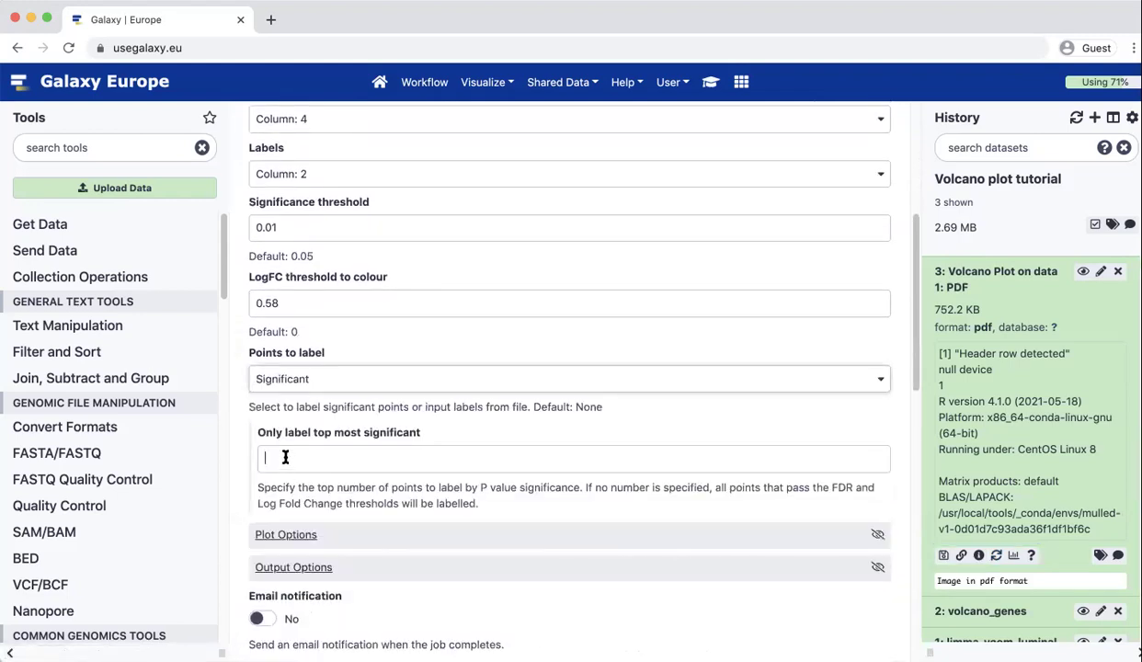
pyautogui.click(285, 457)
pyautogui.write('10')
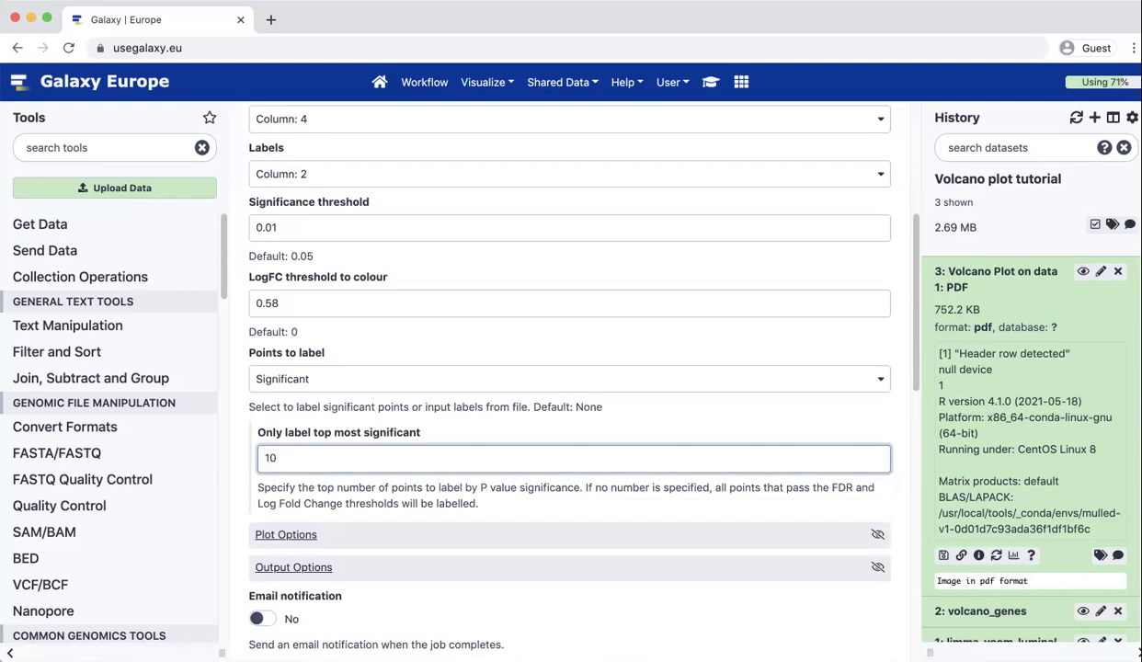
pyautogui.scroll(-4, 377, 495)
pyautogui.click(287, 529)
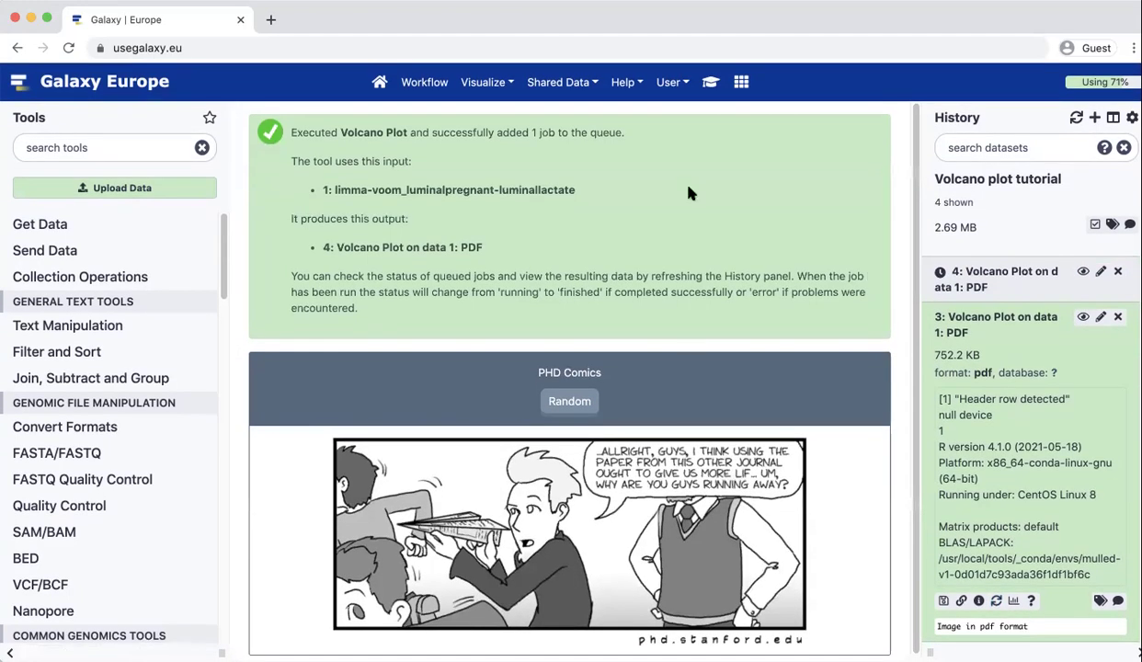
# - Reopen the training tutorial and read the explanation and question about the plot highlighting significant genes
pyautogui.click(709, 85)
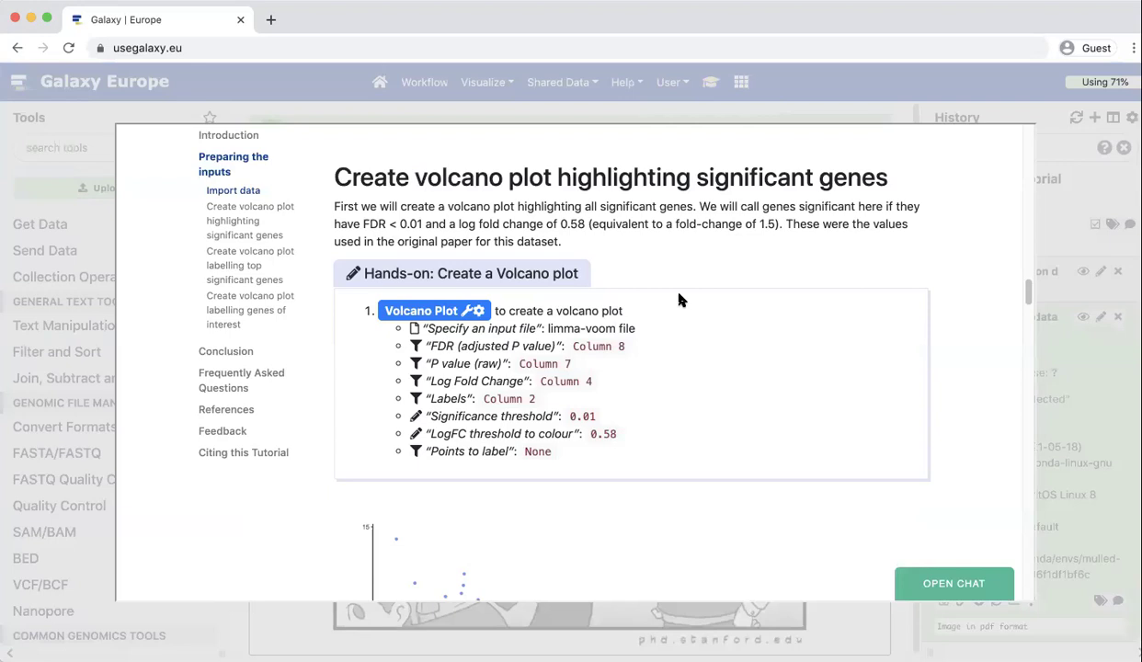
pyautogui.scroll(-2, 681, 300)
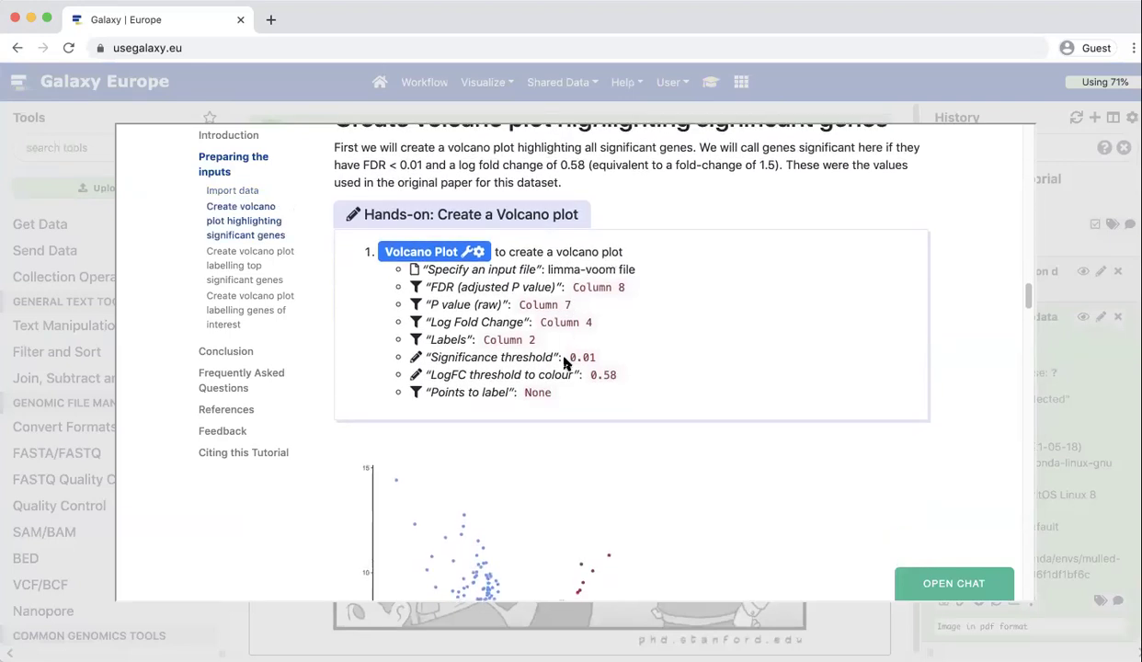
pyautogui.scroll(-4, 567, 366)
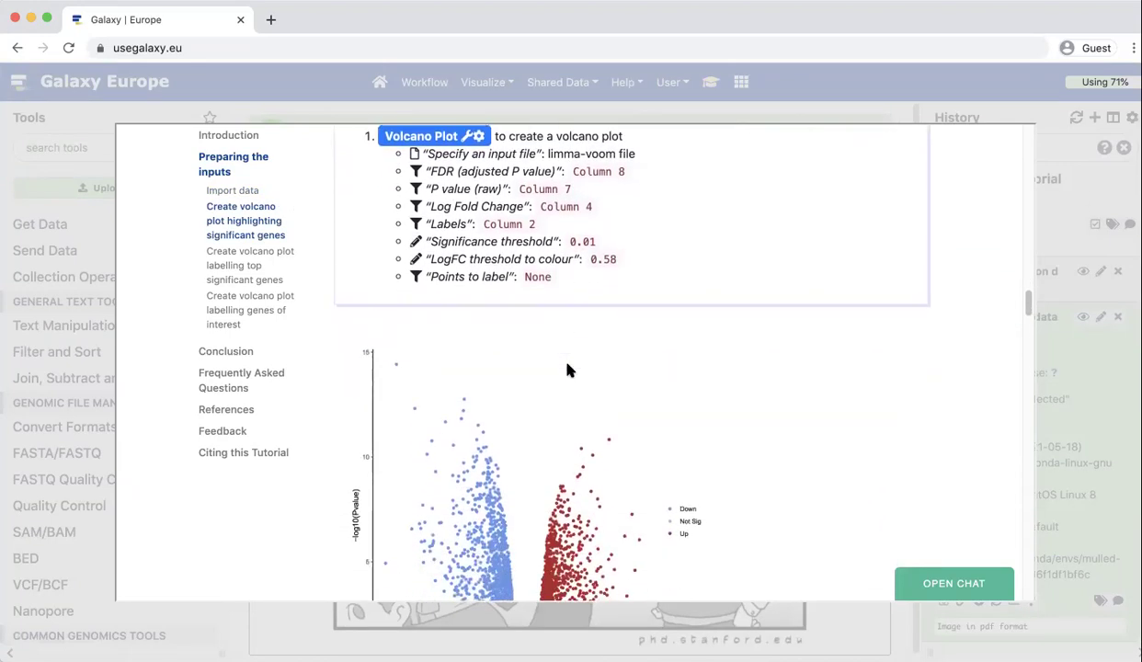
pyautogui.scroll(-7, 567, 370)
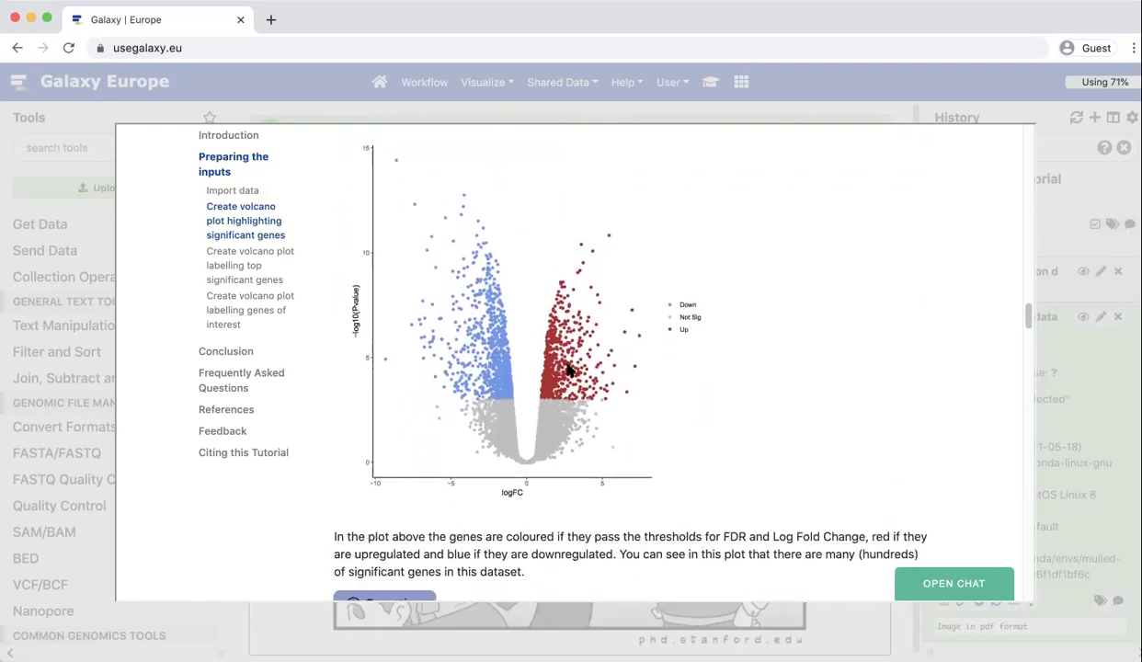
pyautogui.scroll(-1, 582, 392)
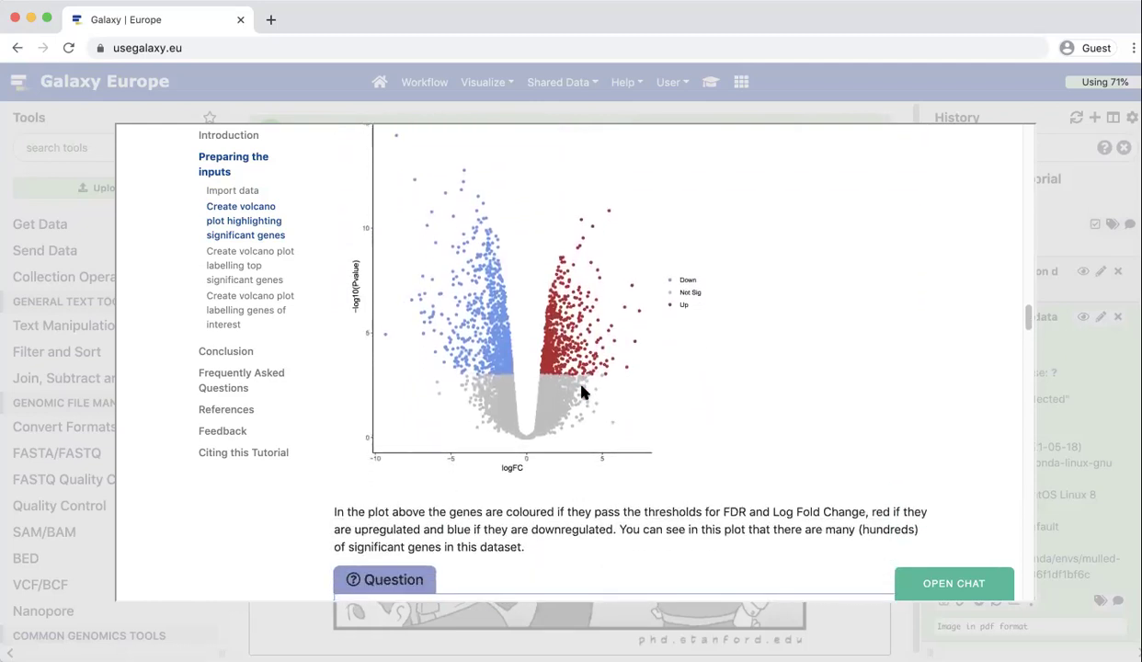
pyautogui.scroll(-4, 582, 392)
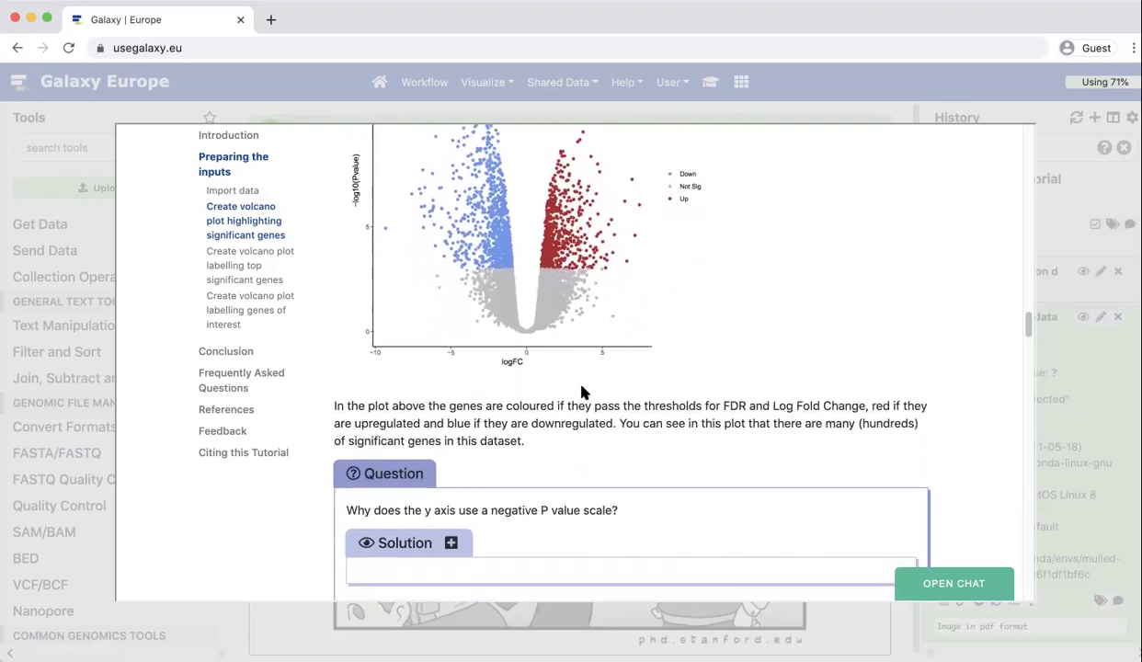
pyautogui.scroll(-3, 582, 392)
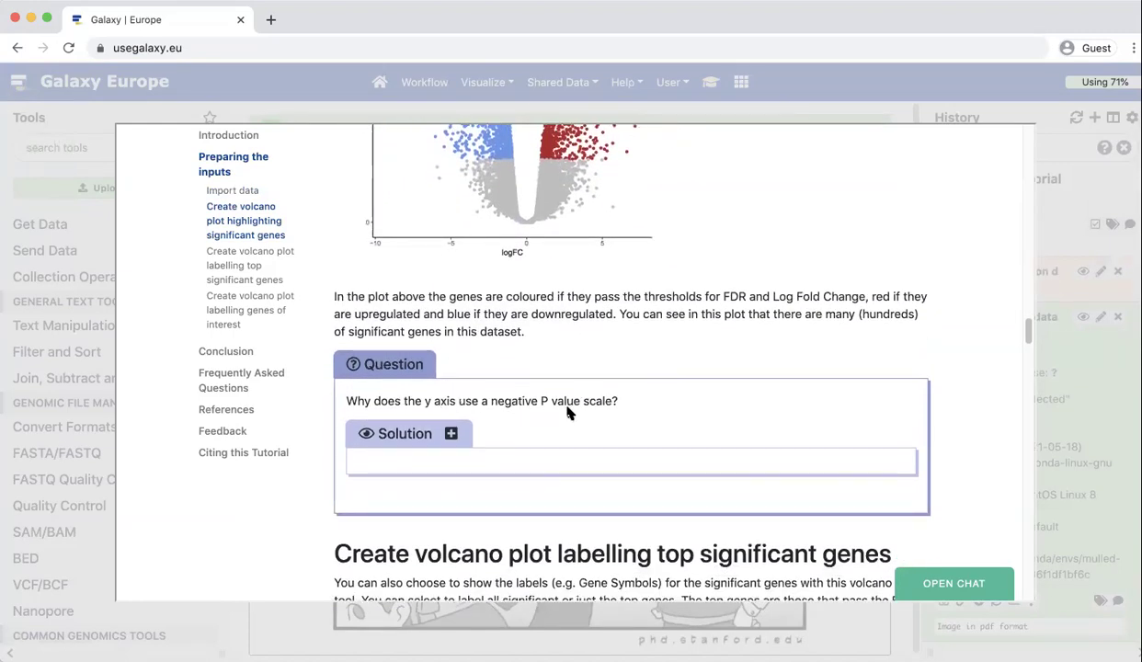
pyautogui.scroll(6, 568, 413)
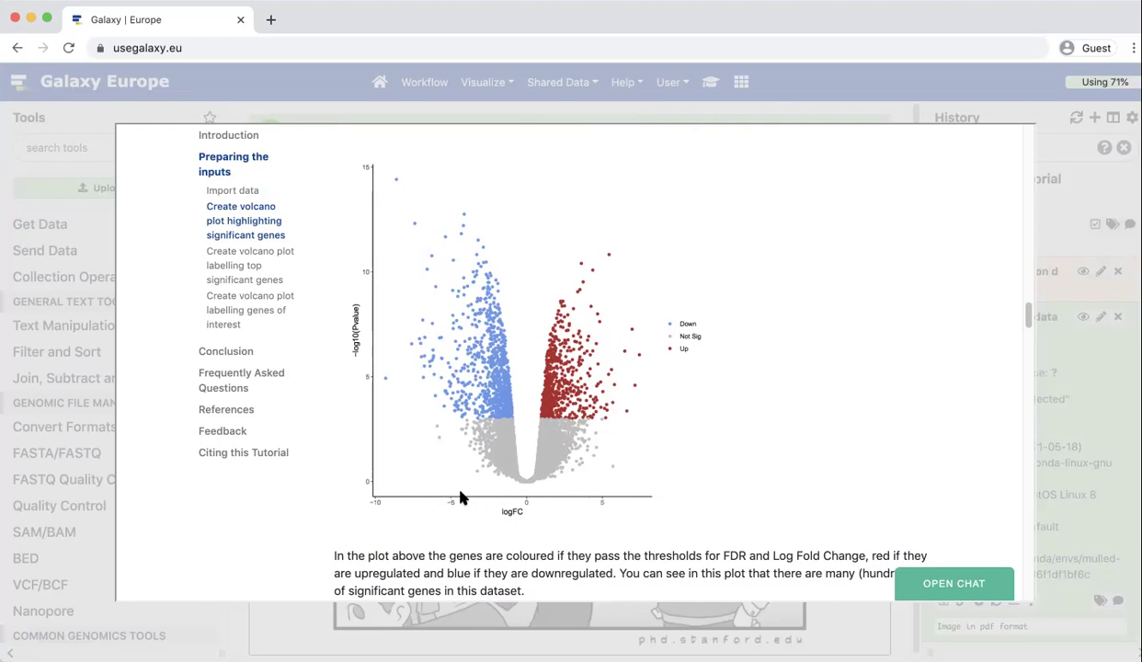
# - Finish reading the question about the y axis, close the tutorial, and view the Volcano Plot PDF labelling the top 10 genes
pyautogui.scroll(-4, 586, 498)
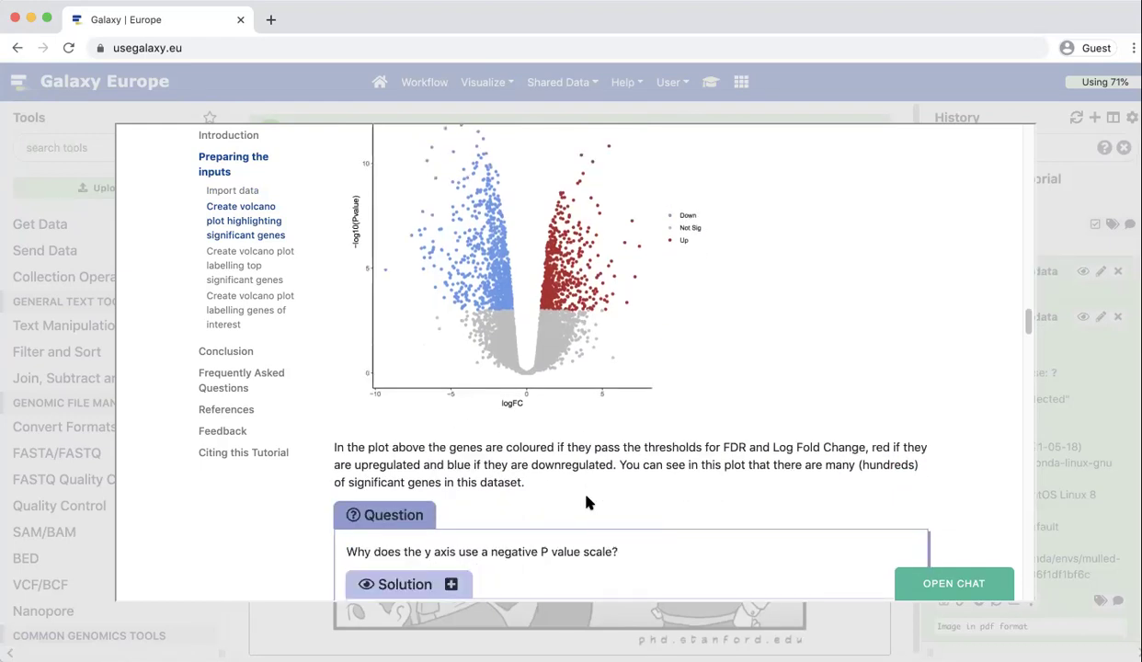
pyautogui.scroll(-1, 589, 503)
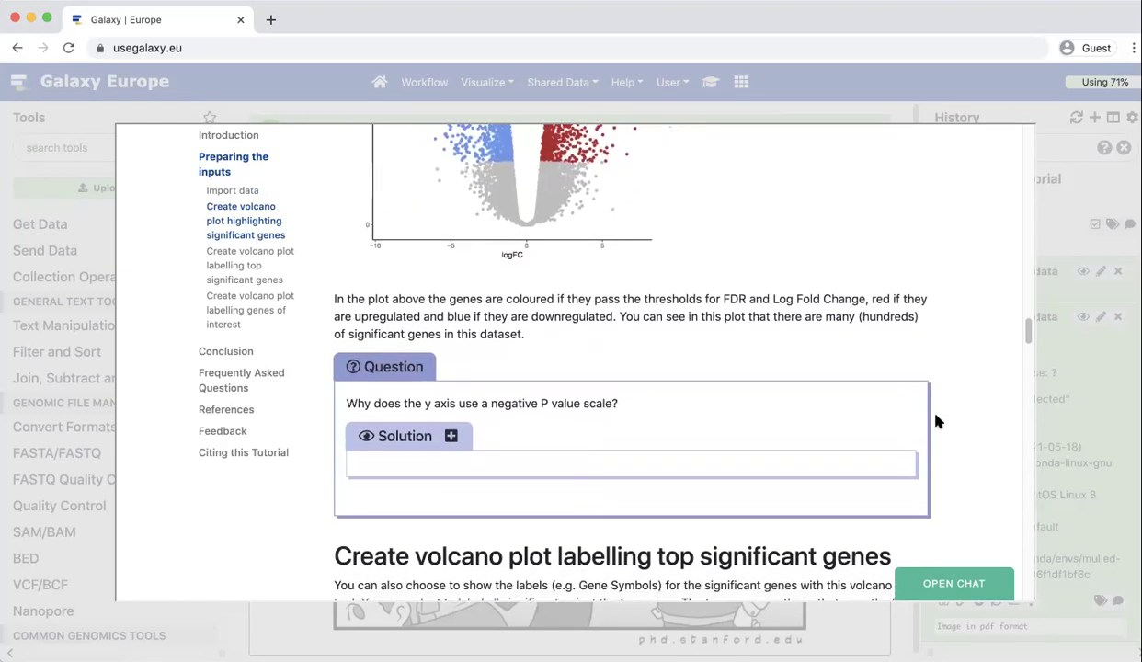
pyautogui.click(1071, 414)
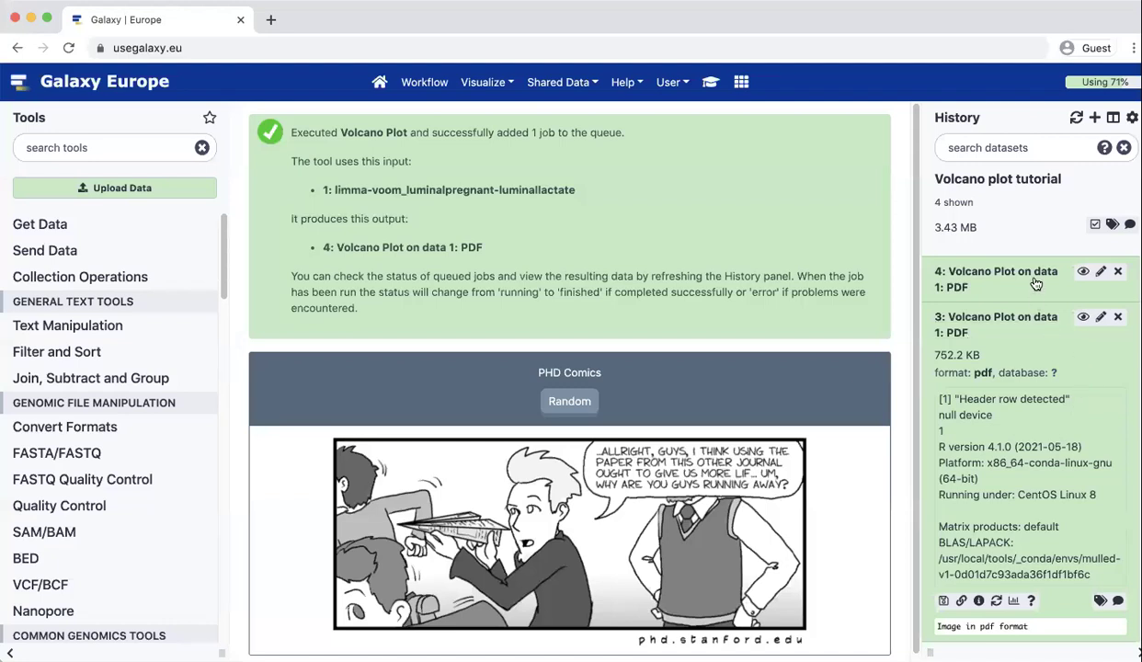
pyautogui.click(1083, 274)
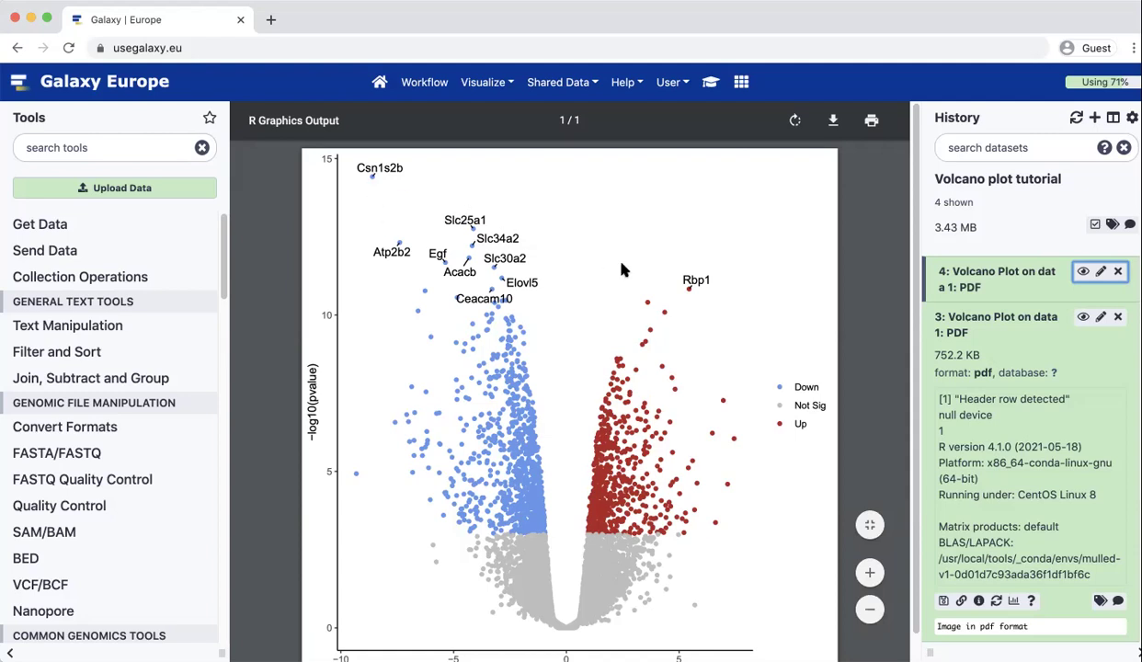
# - Reopen the latest Volcano Plot job for a rerun and set Points to label to Input from file, using the volcano_genes dataset
pyautogui.click(965, 290)
pyautogui.click(1000, 571)
pyautogui.scroll(-5, 805, 497)
pyautogui.scroll(-2, 805, 496)
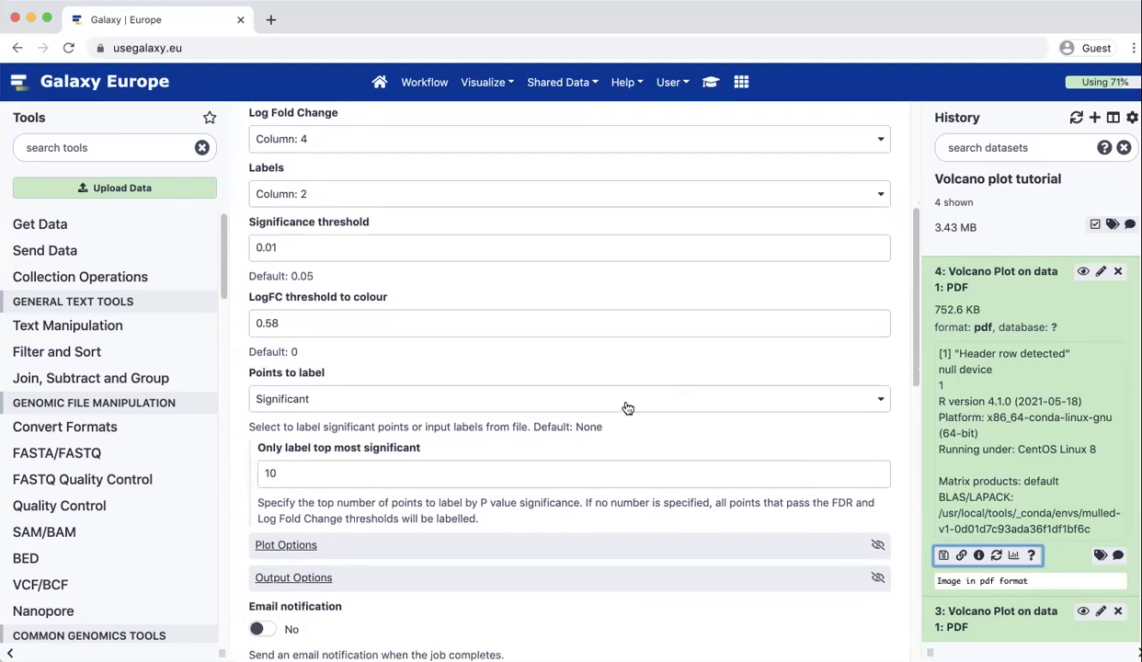
pyautogui.click(608, 398)
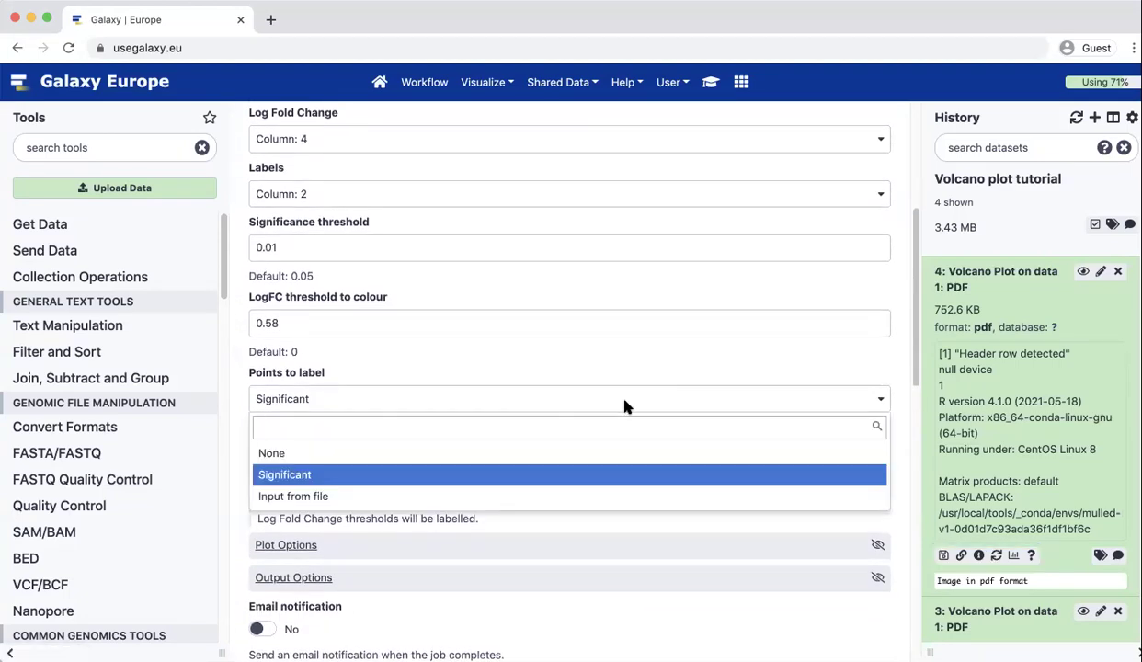
pyautogui.click(602, 496)
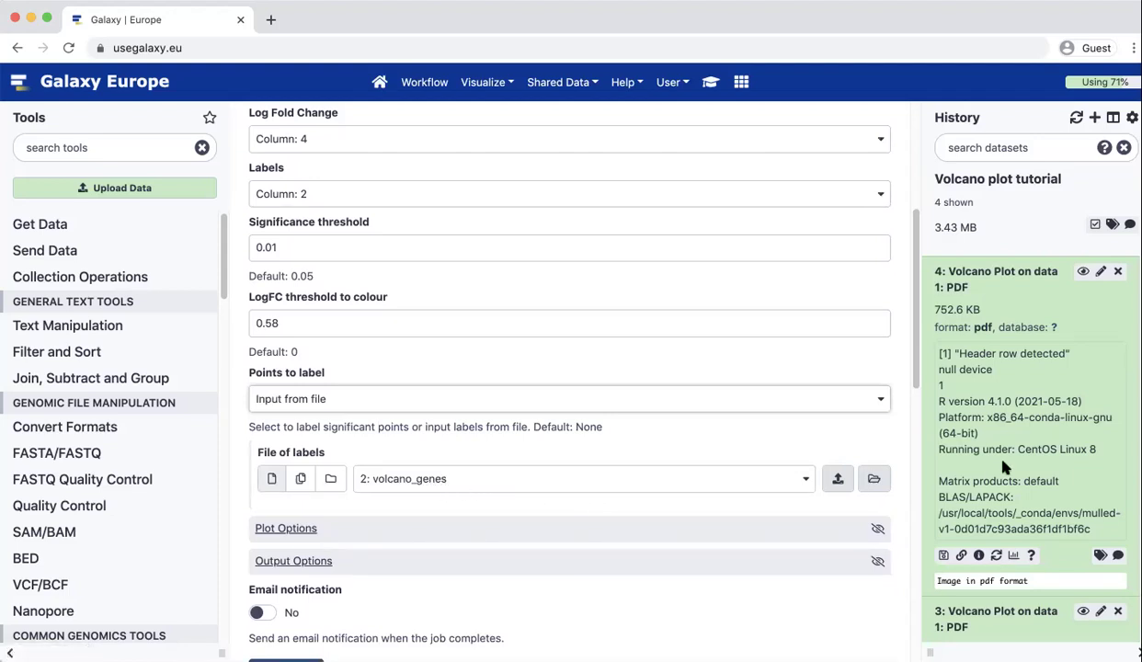
# - Expand the volcano_genes dataset in the history to preview its gene list
pyautogui.scroll(-5, 1006, 470)
pyautogui.scroll(-5, 1006, 470)
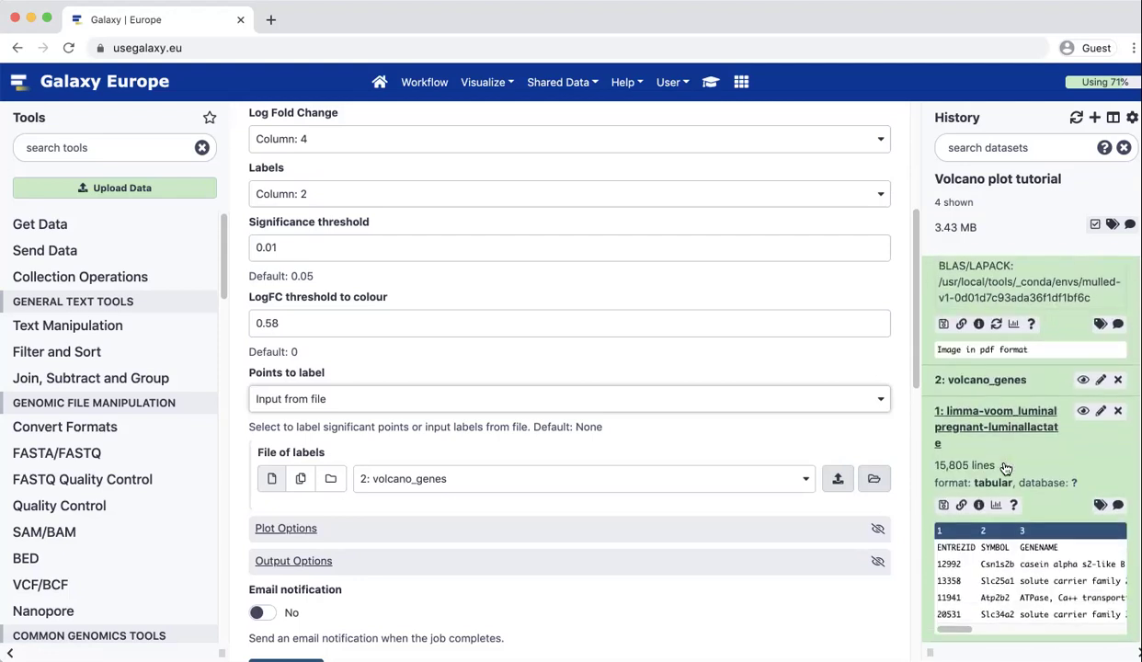
pyautogui.click(964, 380)
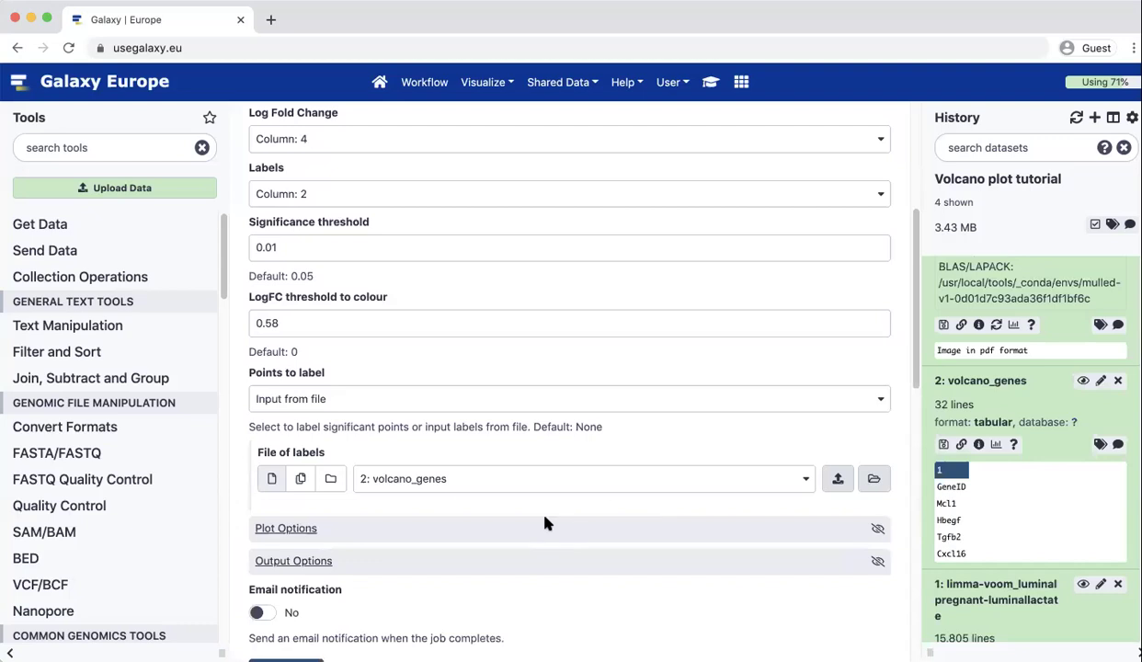
# - Set Label Boxes to Yes in the plot options and execute the Volcano Plot tool
pyautogui.scroll(-2, 423, 506)
pyautogui.click(296, 445)
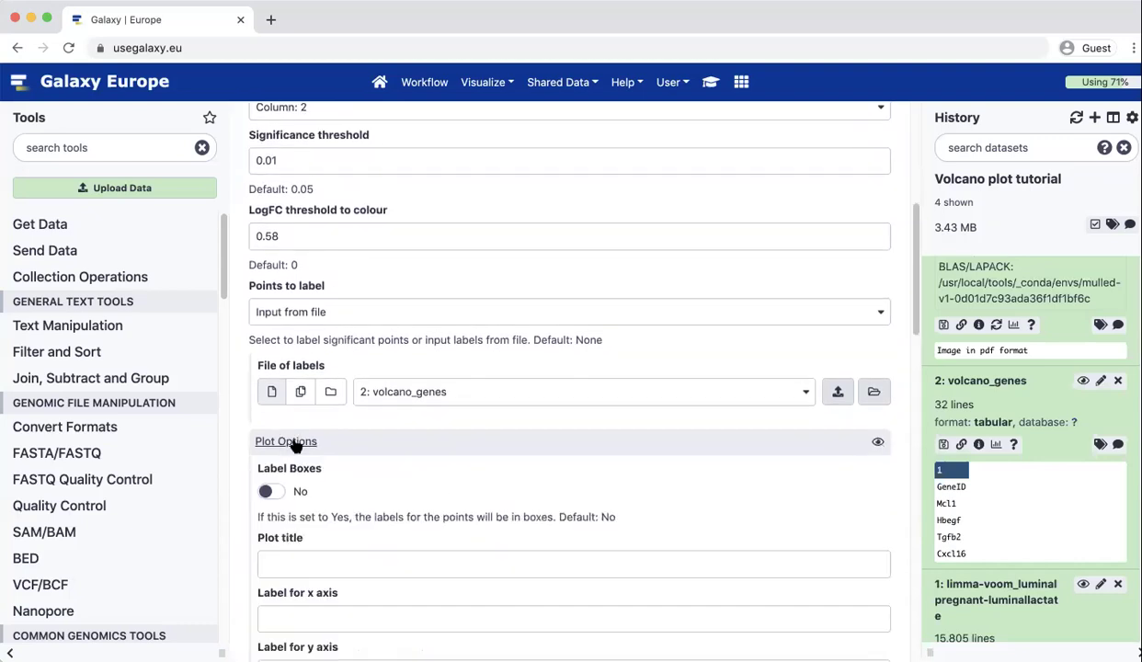
pyautogui.click(270, 492)
pyautogui.scroll(-4, 348, 506)
pyautogui.scroll(-2, 349, 503)
pyautogui.scroll(-2, 348, 503)
pyautogui.scroll(-7, 349, 503)
pyautogui.click(299, 584)
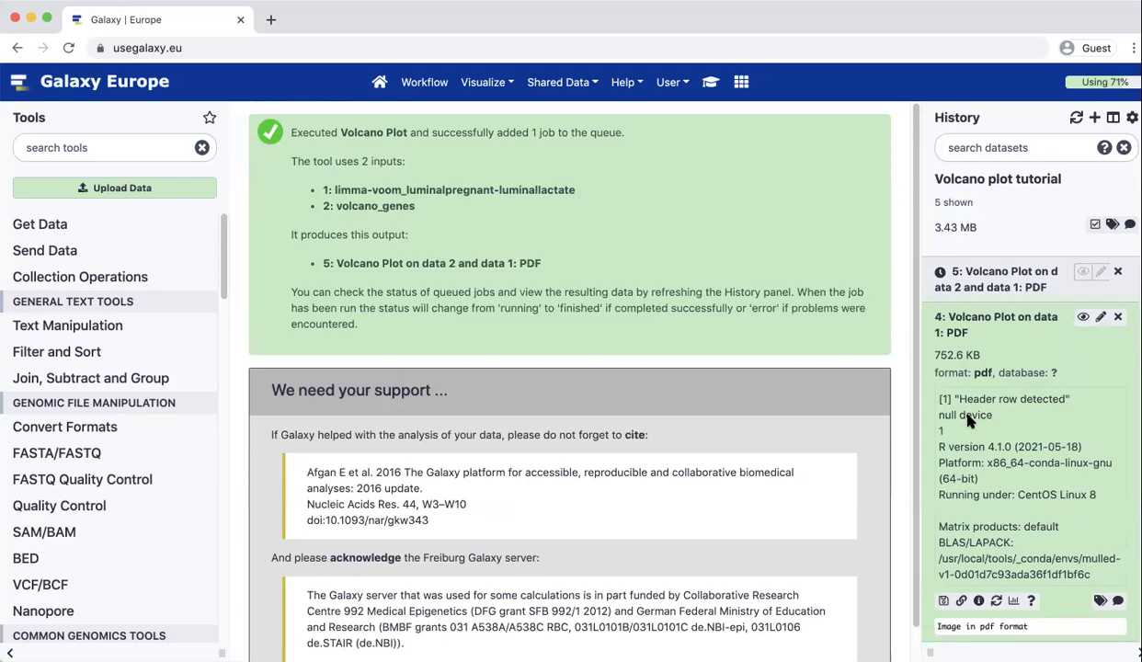
# - Reopen the training tutorial and compare the top significant genes plot with its question about the most significant gene with large fold change
pyautogui.click(711, 85)
pyautogui.scroll(-5, 734, 326)
pyautogui.scroll(-5, 734, 326)
pyautogui.scroll(-2, 734, 327)
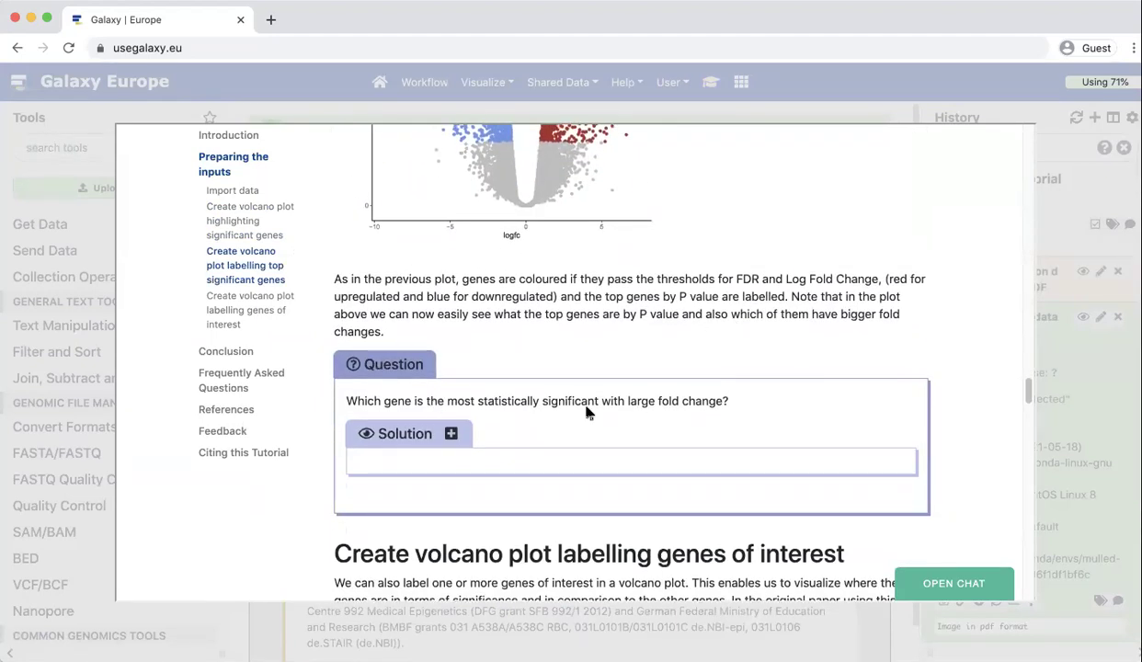
pyautogui.scroll(4, 587, 412)
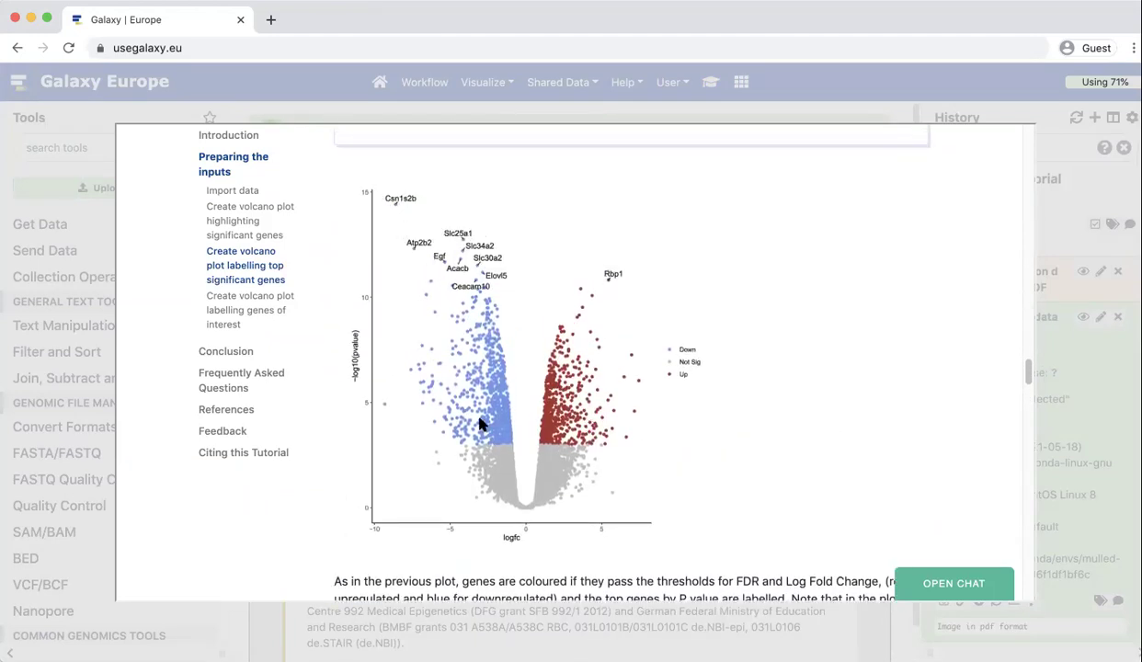
pyautogui.scroll(-4, 480, 423)
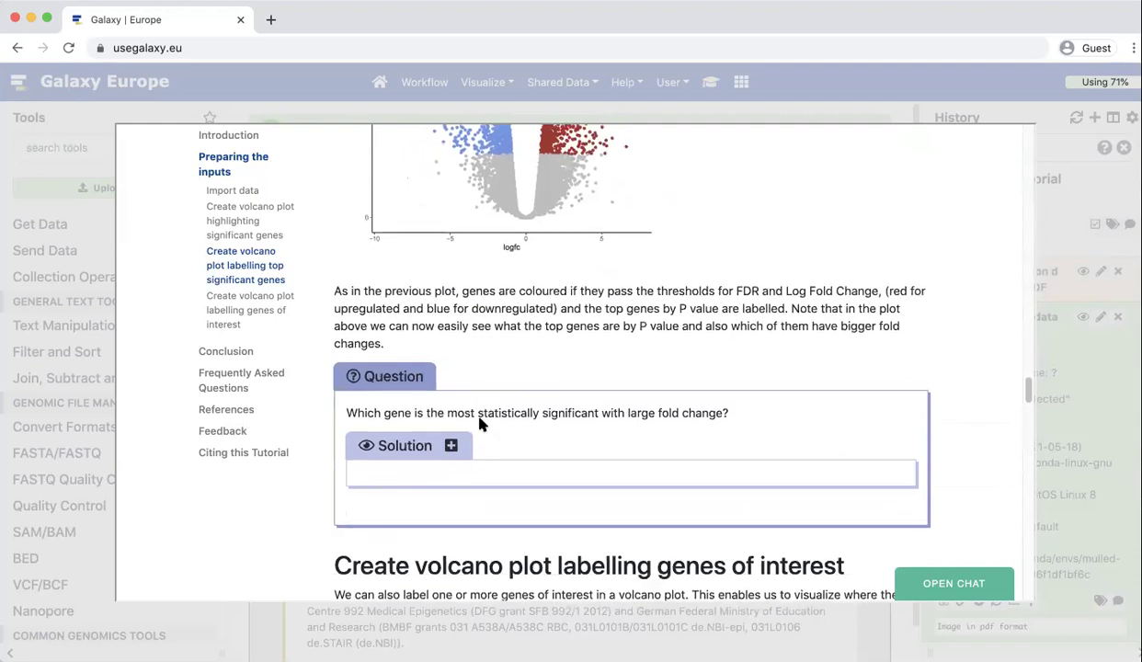
# - Read the tutorial section on labelling genes of interest, including the volcano_genes list and the hands-on parameters
pyautogui.scroll(-3, 480, 421)
pyautogui.scroll(-2, 480, 419)
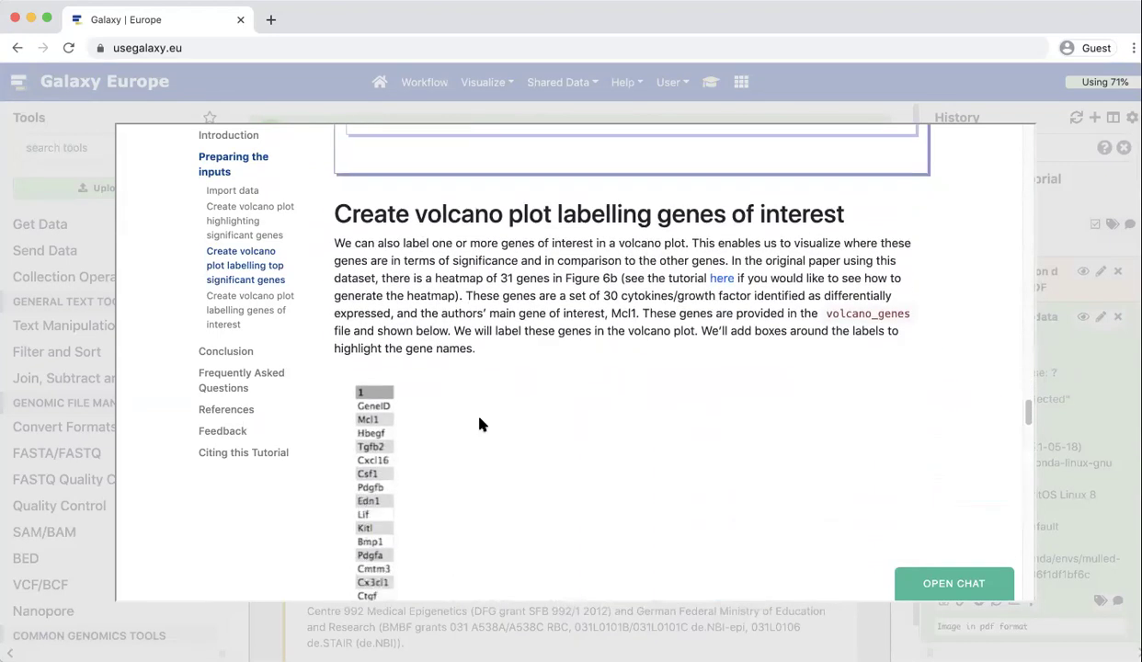
pyautogui.scroll(-1, 470, 459)
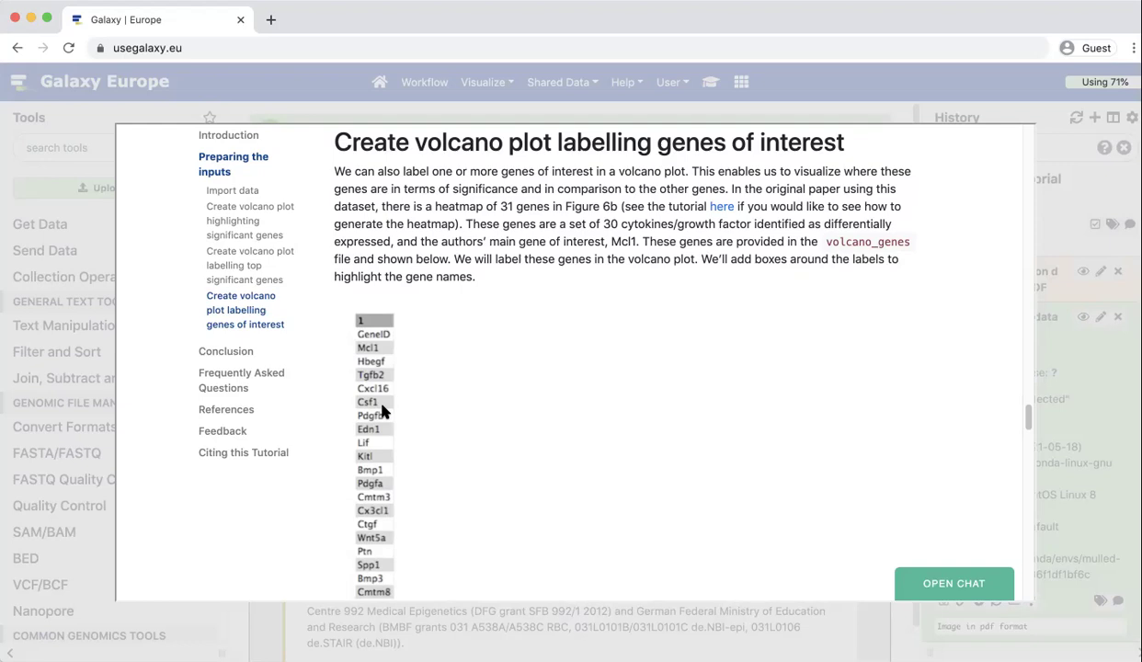
pyautogui.scroll(-1, 382, 411)
pyautogui.scroll(-3, 382, 411)
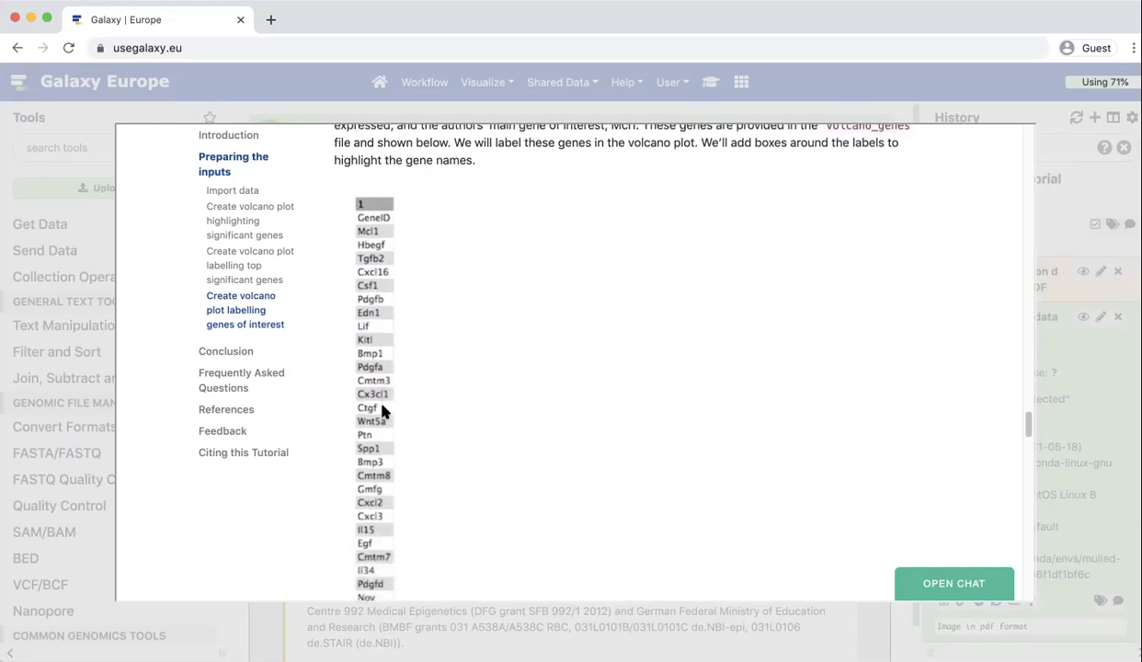
pyautogui.scroll(-3, 382, 411)
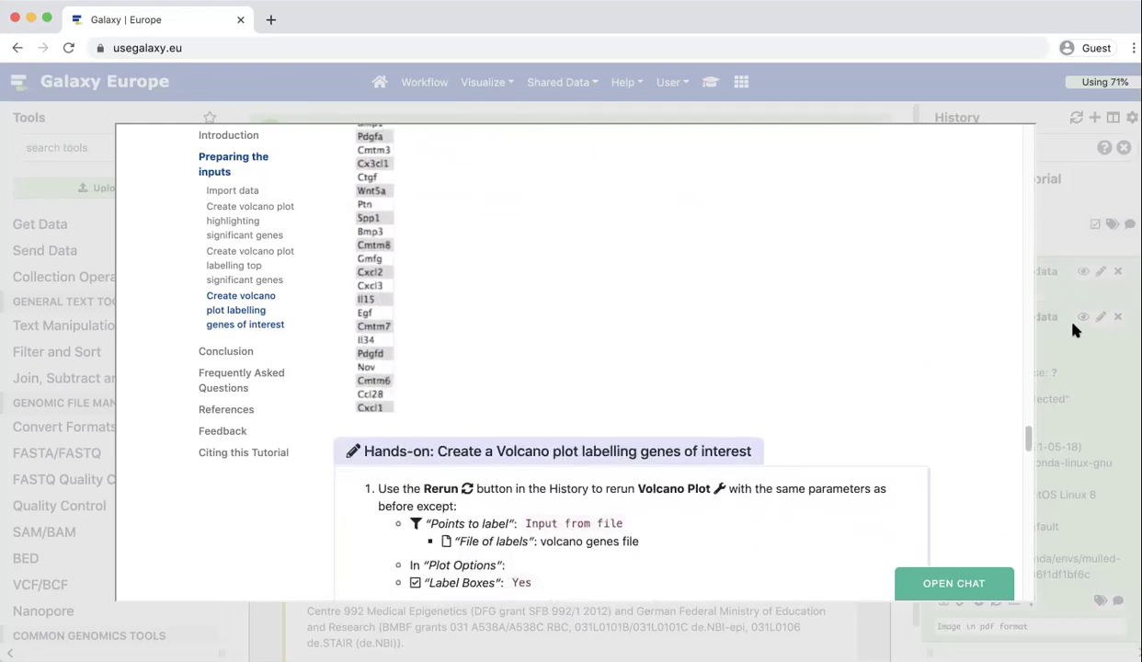
# - Close the tutorial and view the new Volcano Plot PDF with boxed labels for the genes of interest
pyautogui.rightClick(1076, 396)
pyautogui.click(1103, 379)
pyautogui.click(1106, 365)
pyautogui.click(1084, 275)
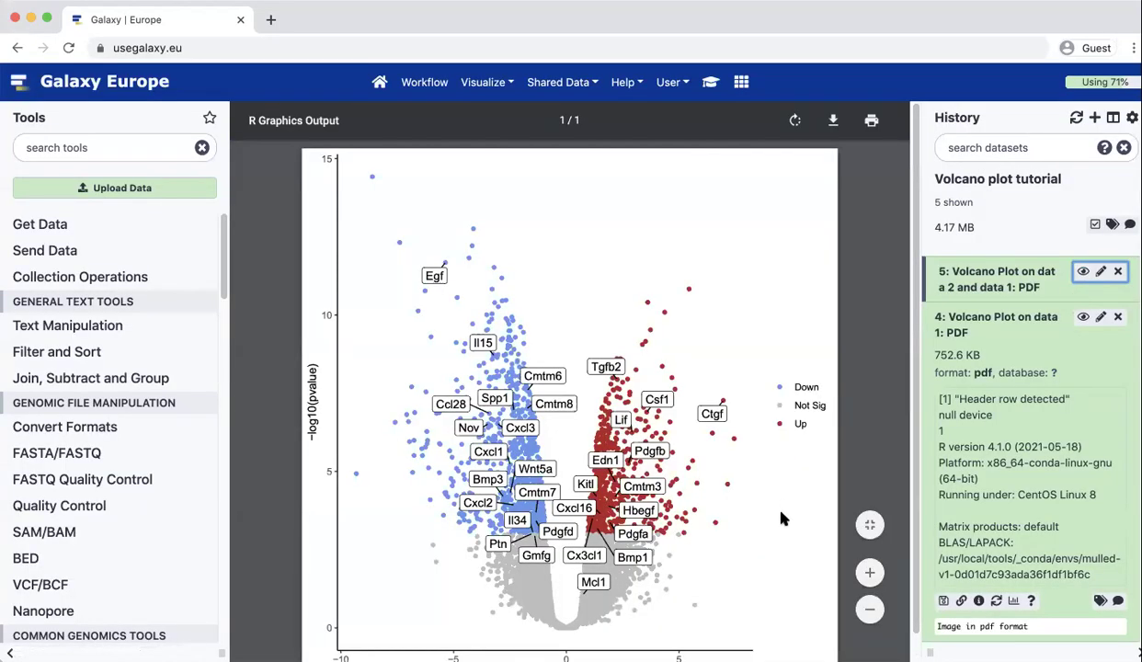
pyautogui.scroll(-2, 781, 520)
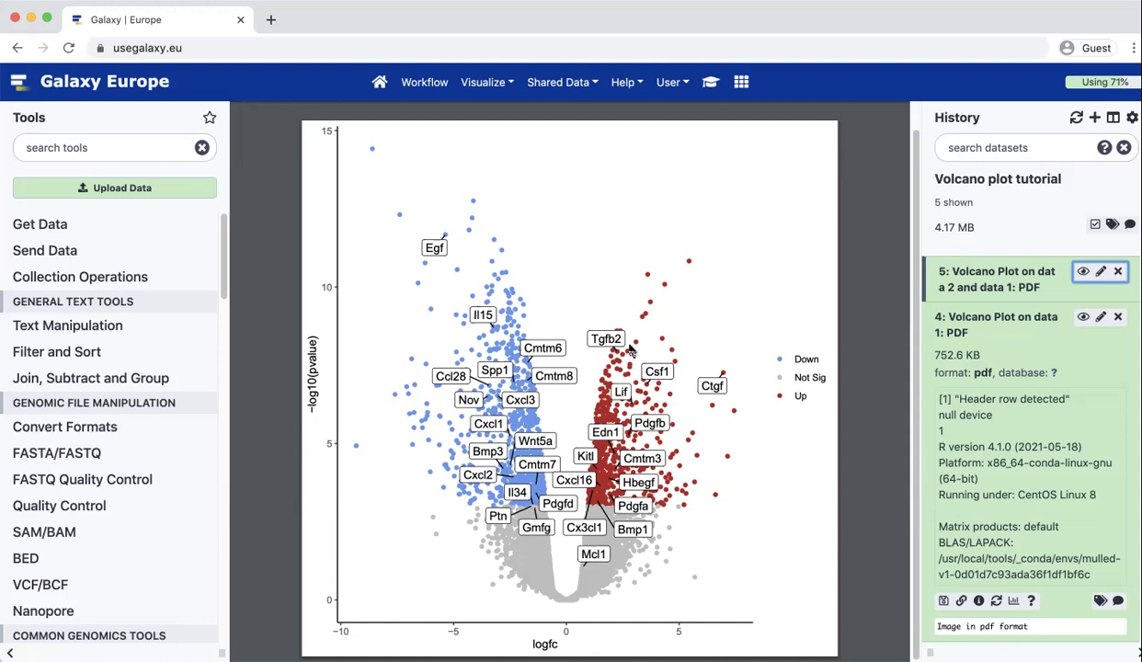
# - Reopen the tutorial and check the genes of interest plot against the questions on how many are significant and which is most significant
pyautogui.click(710, 92)
pyautogui.scroll(-5, 708, 336)
pyautogui.scroll(-5, 709, 336)
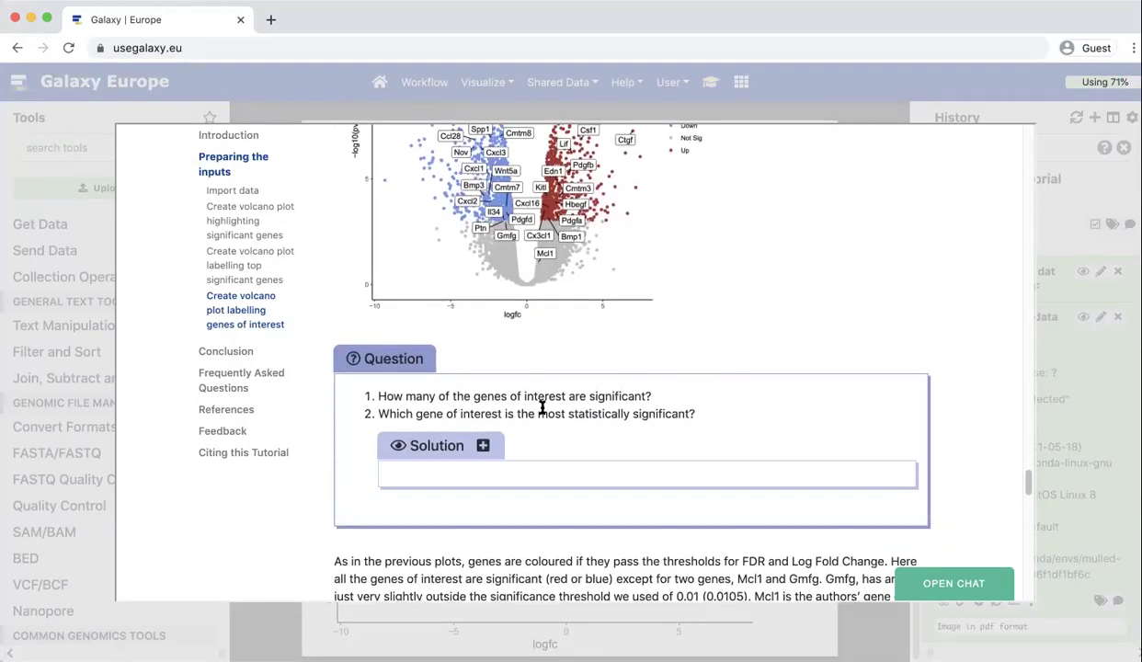
pyautogui.scroll(2, 542, 408)
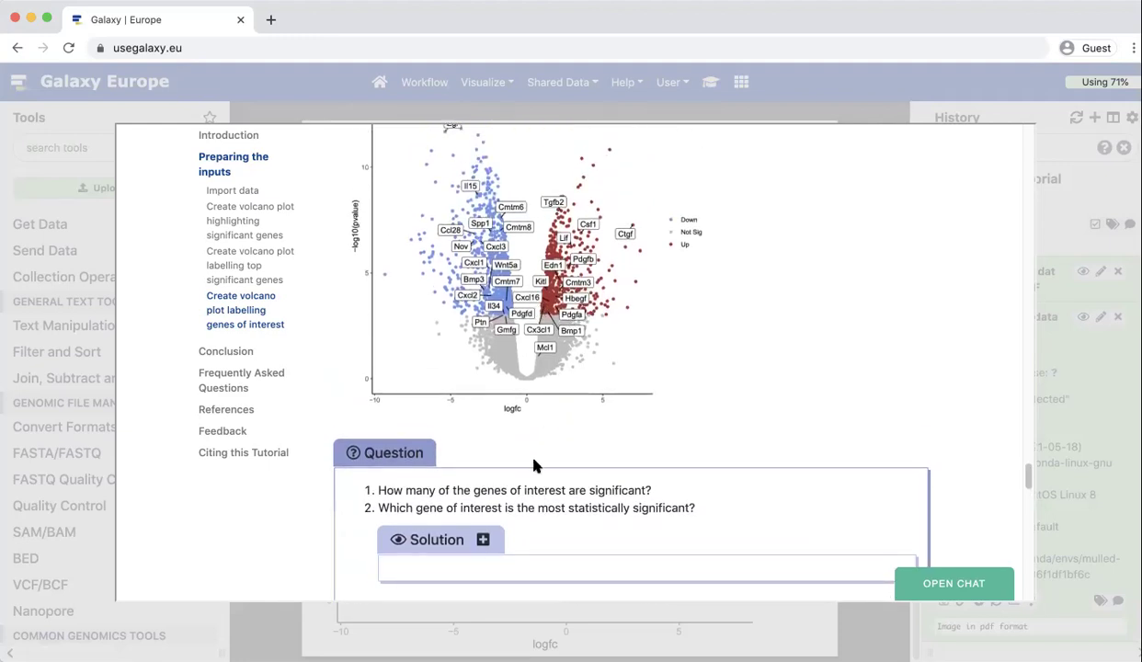
pyautogui.scroll(-1, 528, 481)
pyautogui.scroll(-1, 528, 481)
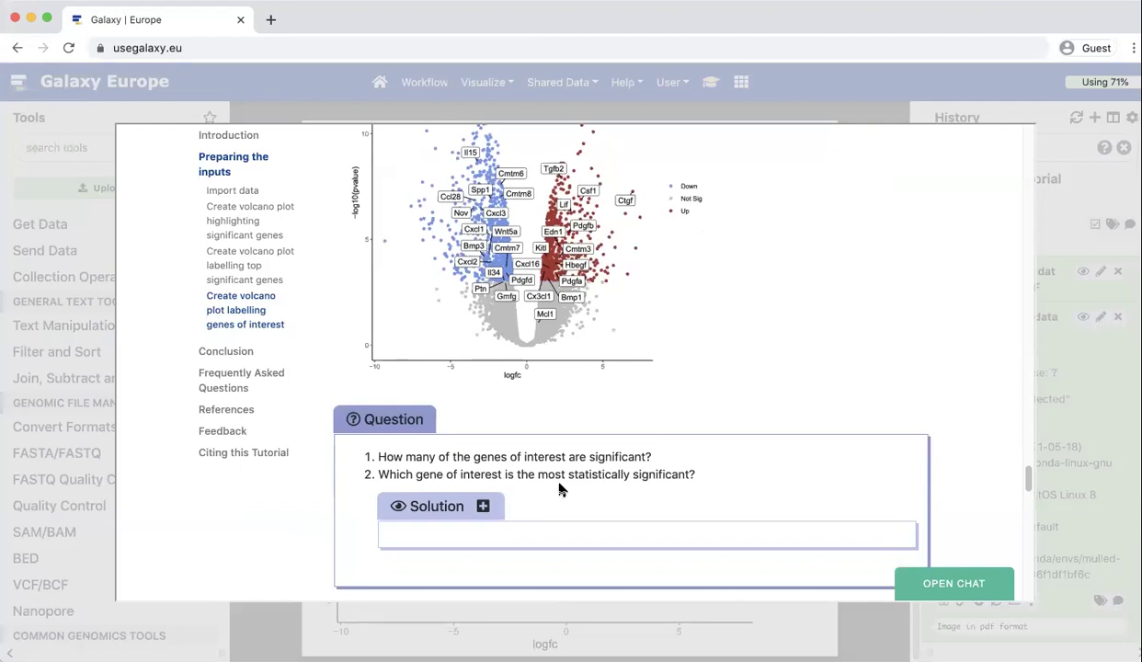
pyautogui.scroll(3, 563, 490)
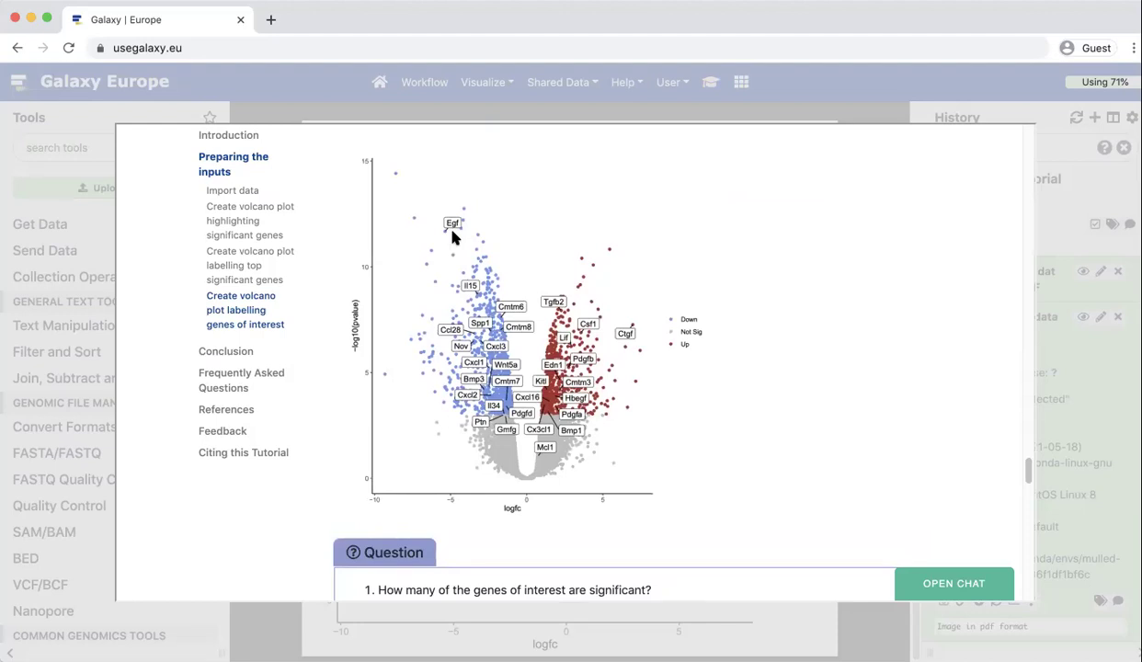
# - Read the explanation of the Mcl1 and Gmfg results and expand the R code tip
pyautogui.scroll(-8, 453, 237)
pyautogui.scroll(-3, 452, 237)
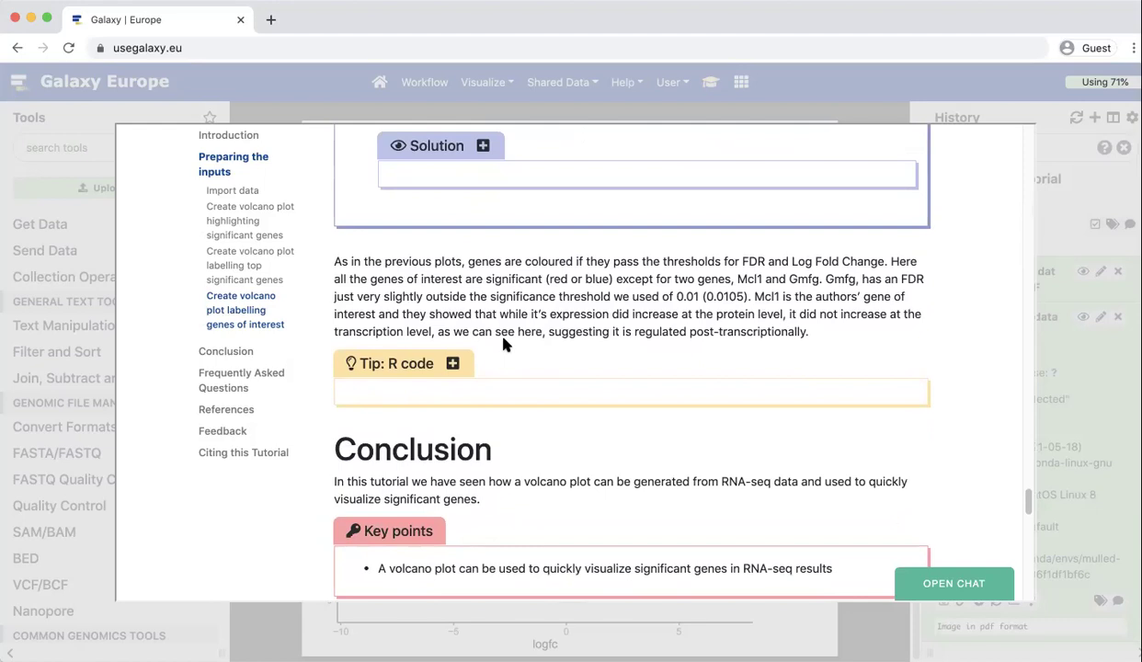
pyautogui.click(452, 365)
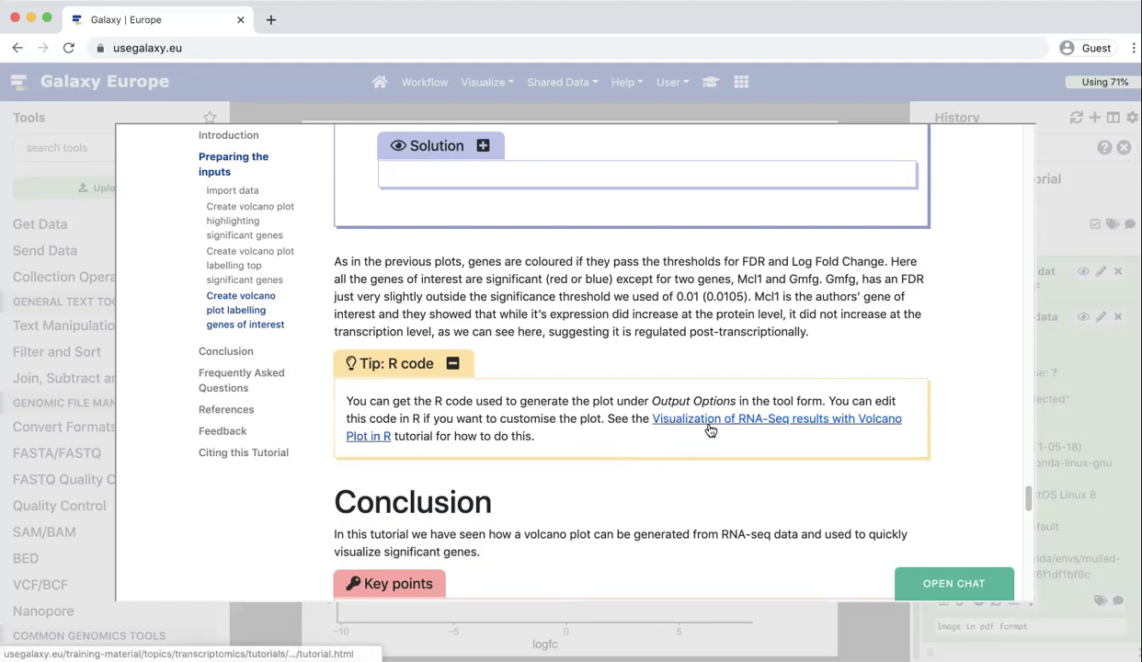
# - Read the rest of the tutorial, from the conclusion and key points through the FAQ, references and feedback form to the citation details
pyautogui.scroll(-2, 710, 429)
pyautogui.scroll(-3, 708, 428)
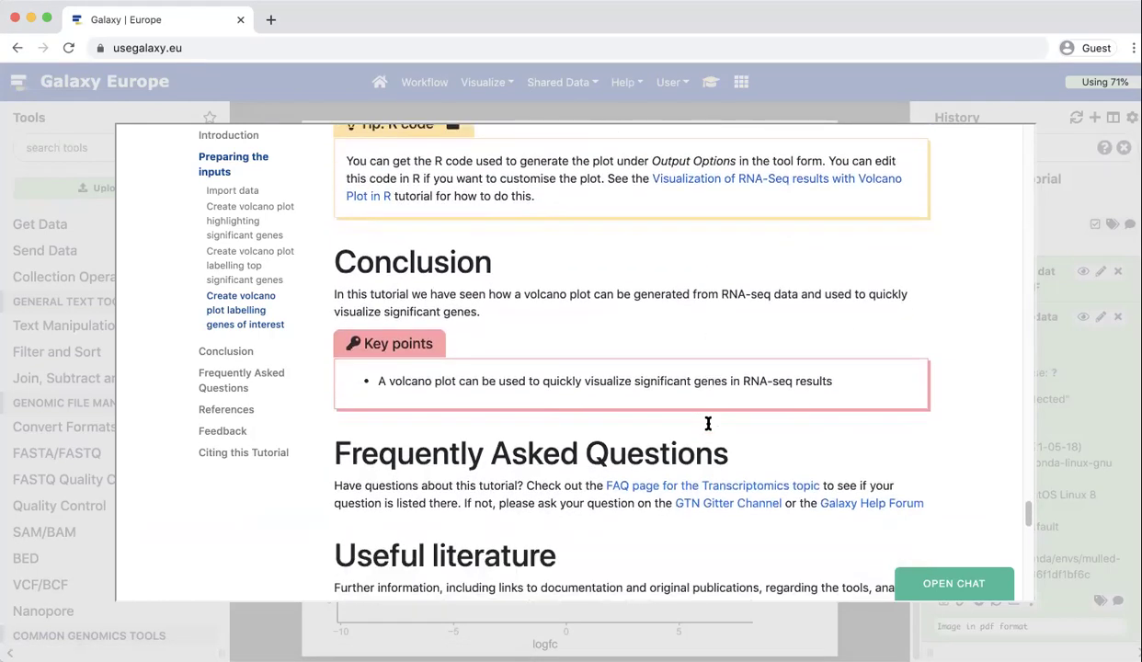
pyautogui.scroll(-1, 708, 425)
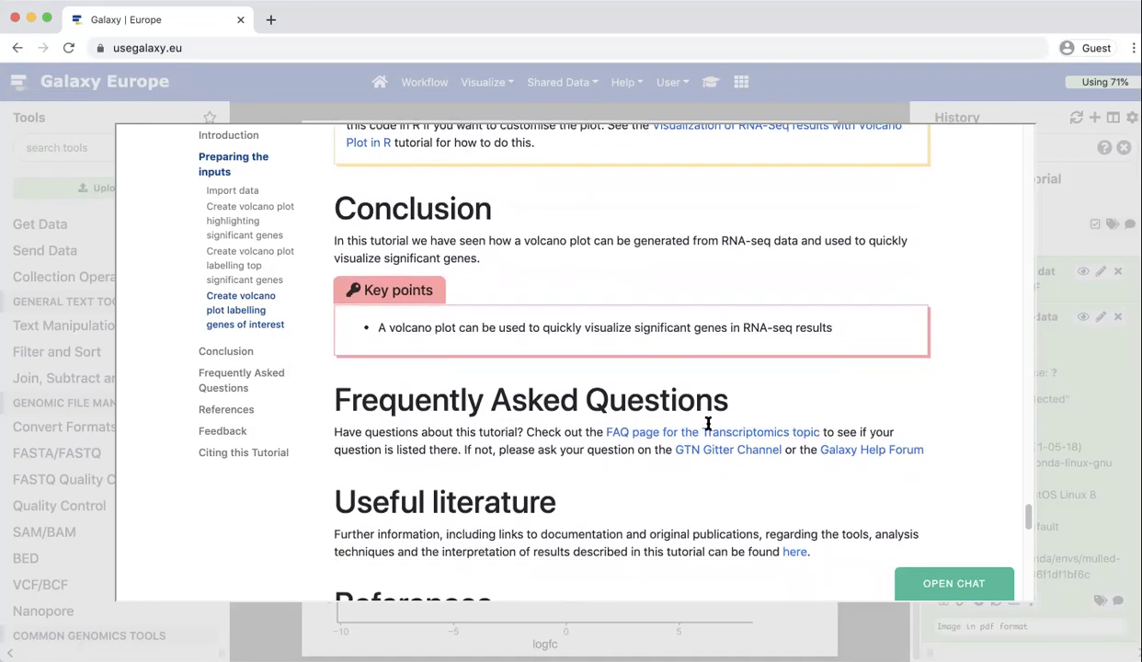
pyautogui.scroll(-2, 708, 429)
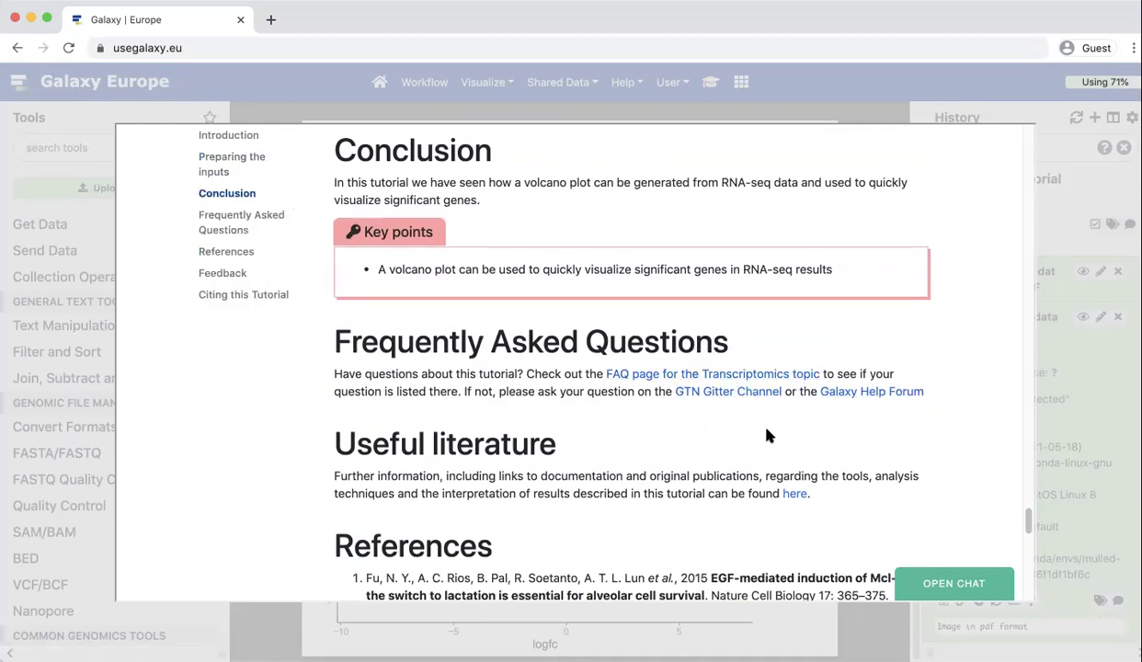
pyautogui.scroll(-3, 767, 434)
pyautogui.scroll(-5, 769, 436)
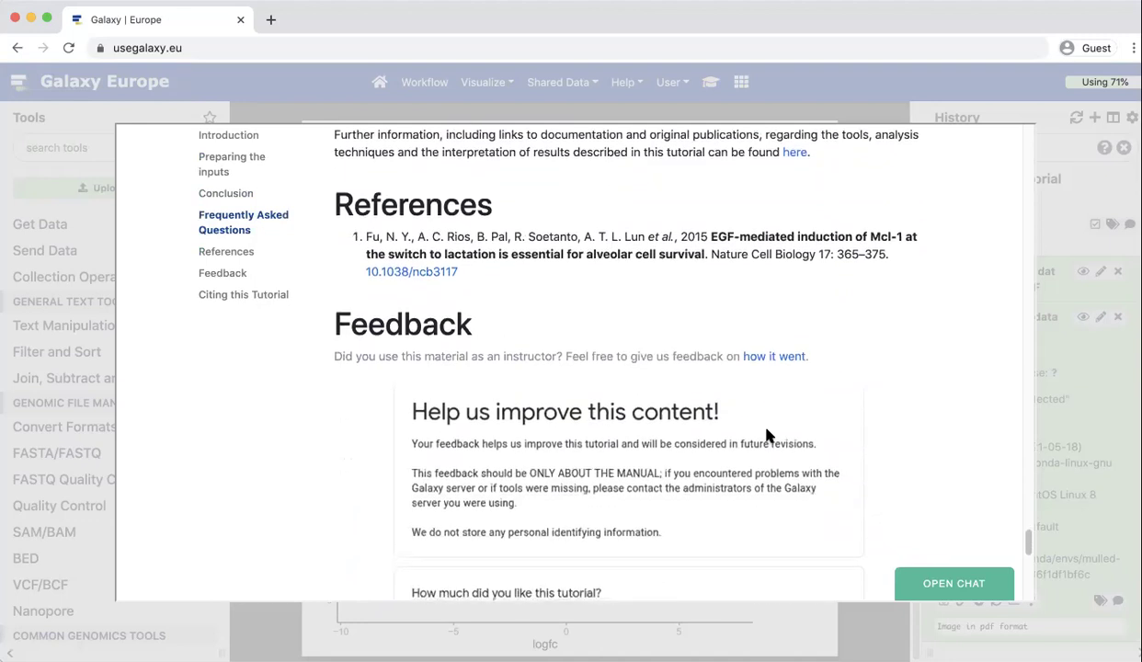
pyautogui.scroll(-2, 768, 437)
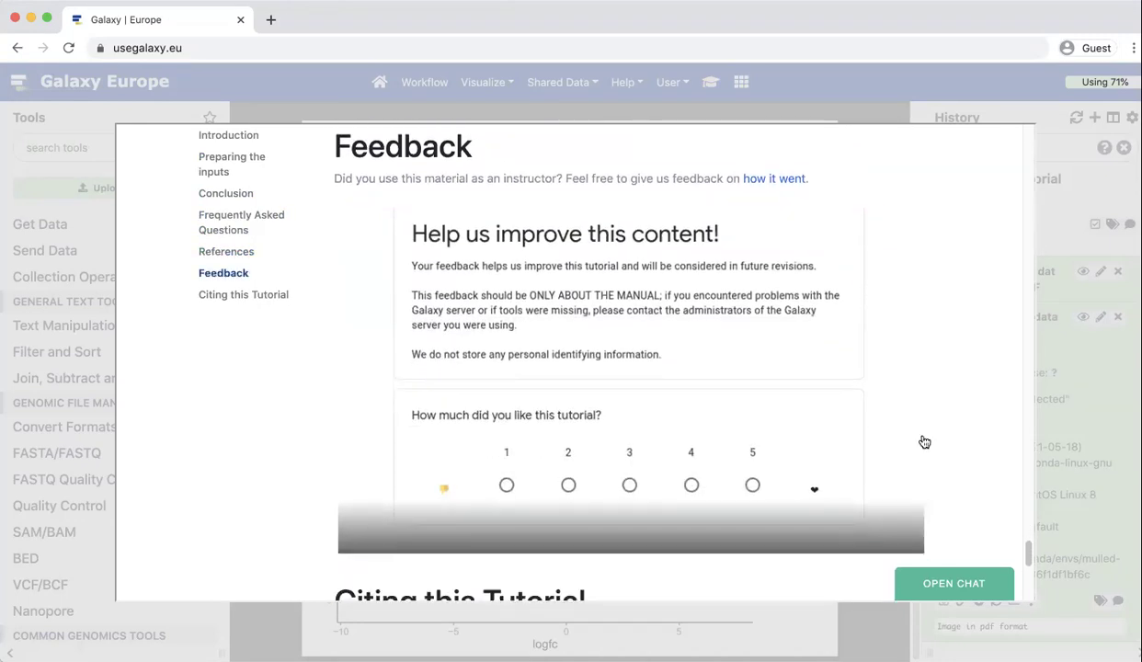
pyautogui.scroll(-3, 868, 464)
pyautogui.scroll(-2, 867, 467)
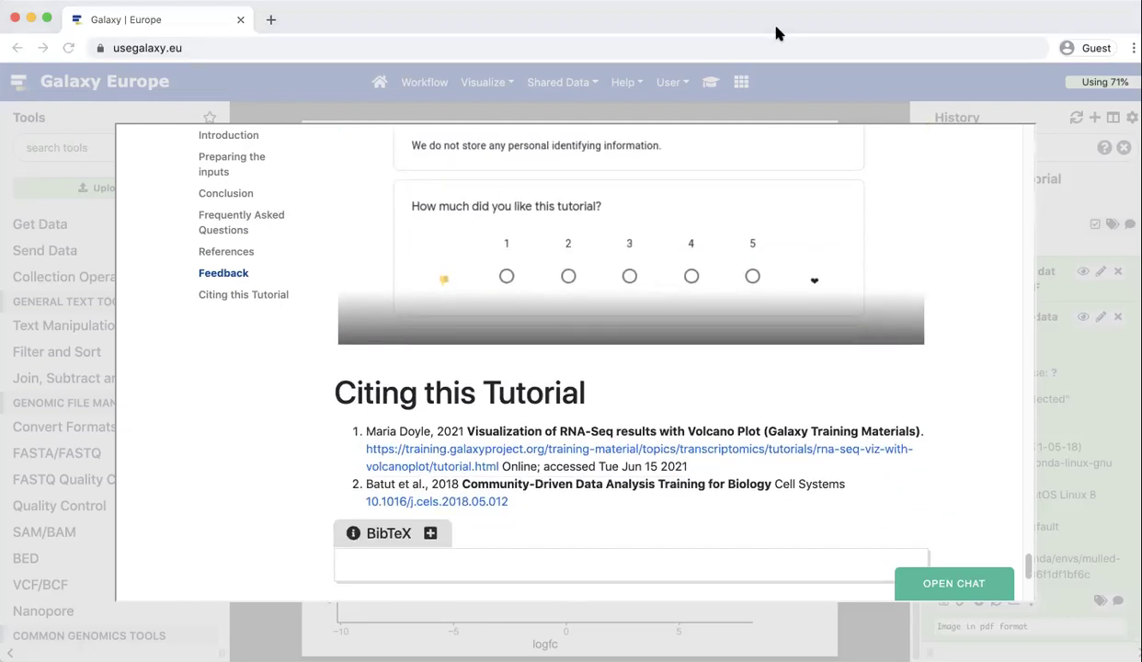